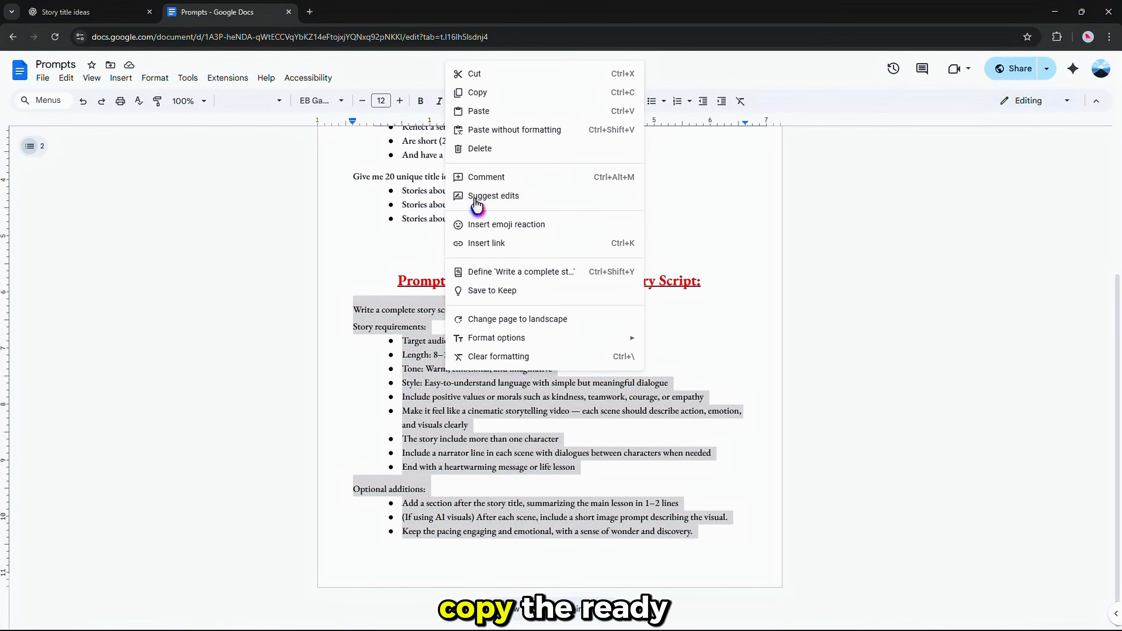
# Paste the story-script prompt from the document into the ChatGPT message box.
pyautogui.click(498, 100)
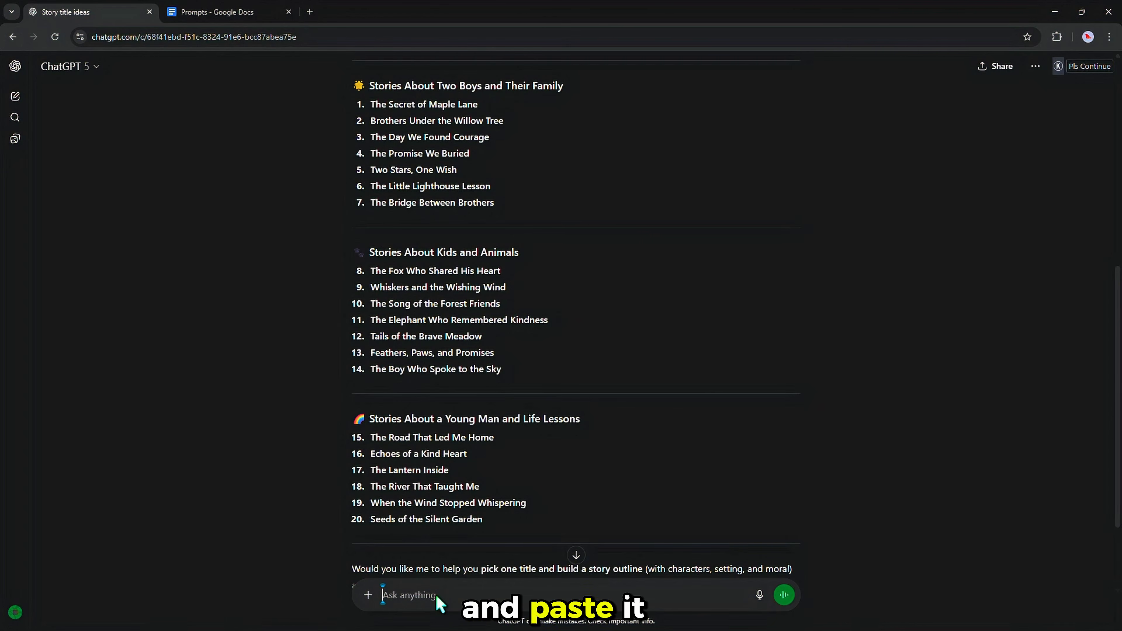
pyautogui.rightClick(435, 593)
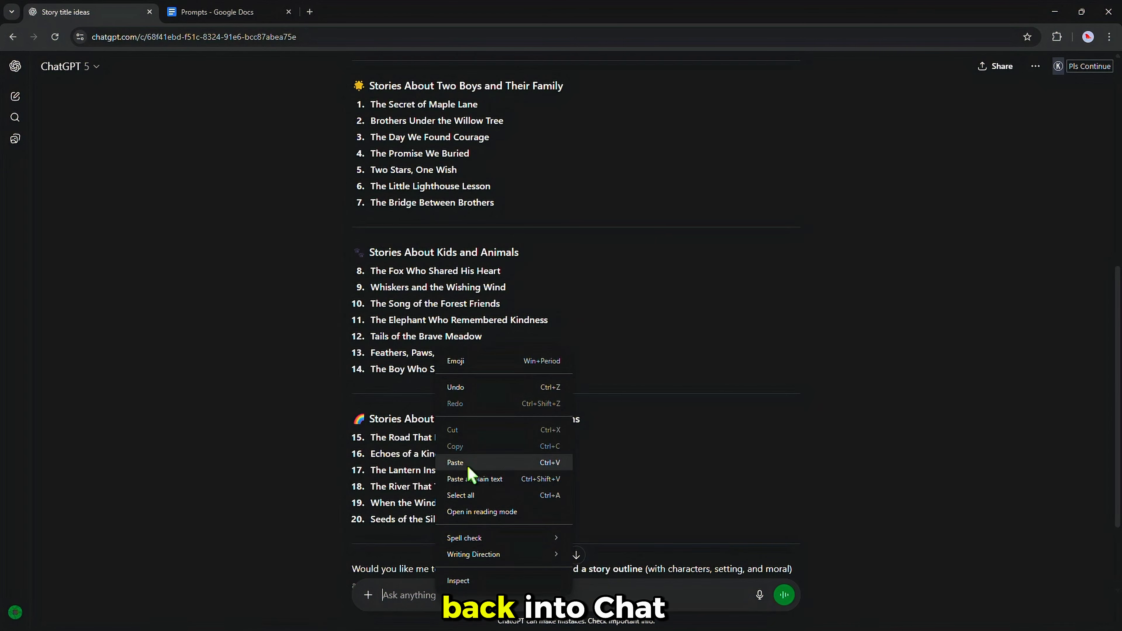
pyautogui.click(468, 458)
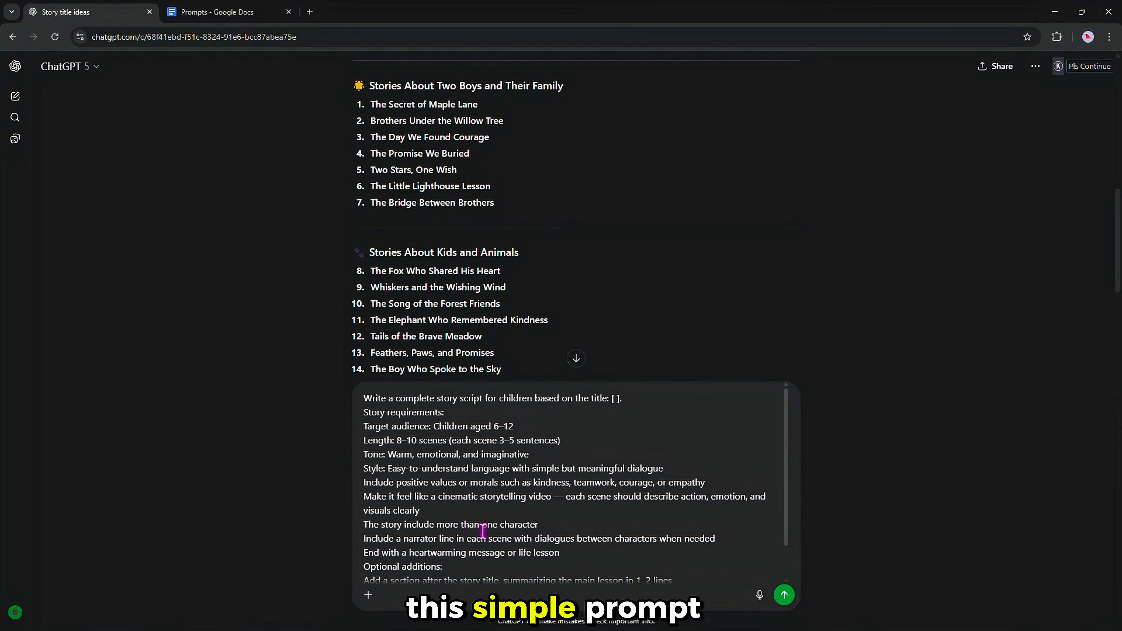
pyautogui.scroll(-4, 515, 316)
pyautogui.scroll(-2, 516, 317)
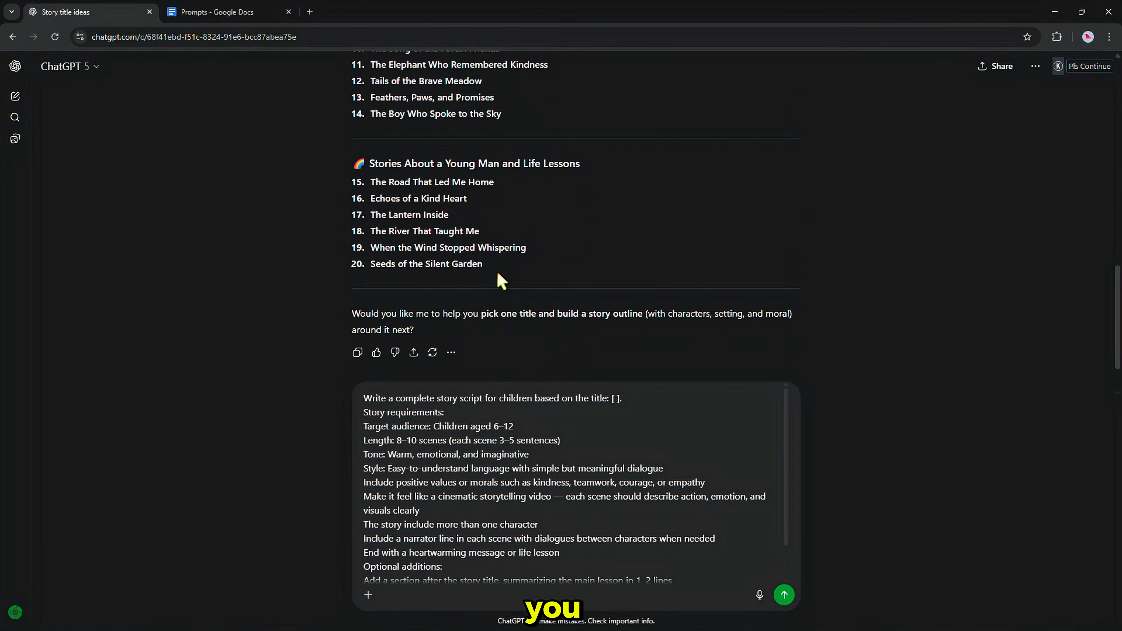
# Insert the title 'Seeds of the Silent Garden' into the prompt's brackets and send it.
pyautogui.moveTo(483, 264); pyautogui.dragTo(372, 266)
pyautogui.rightClick(383, 267)
pyautogui.click(416, 279)
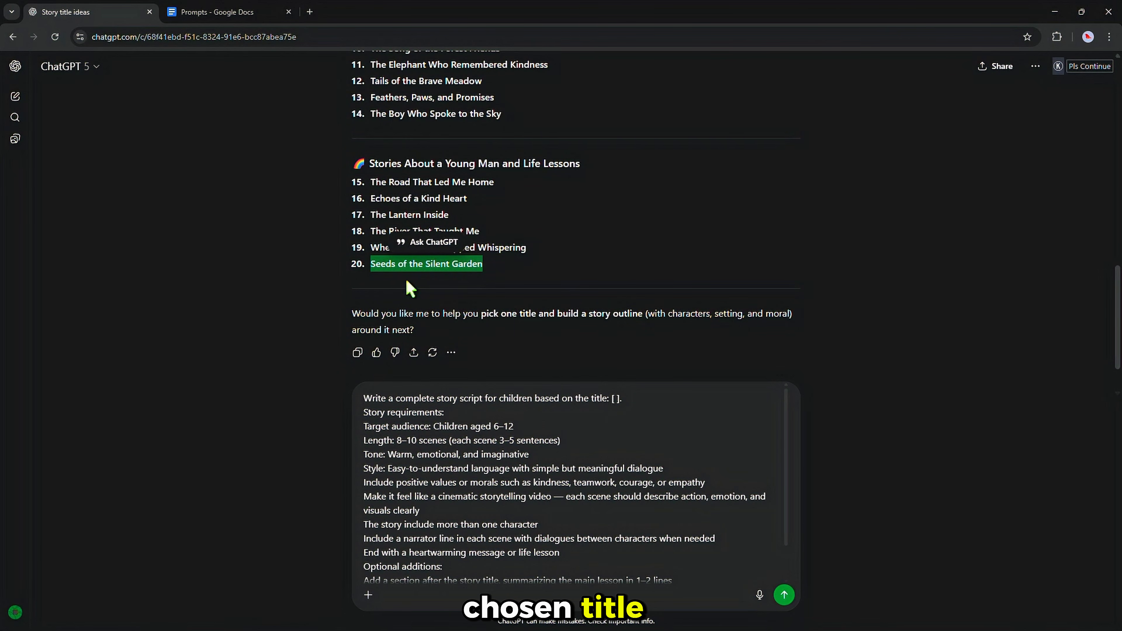
pyautogui.click(616, 398)
pyautogui.rightClick(617, 398)
pyautogui.click(636, 268)
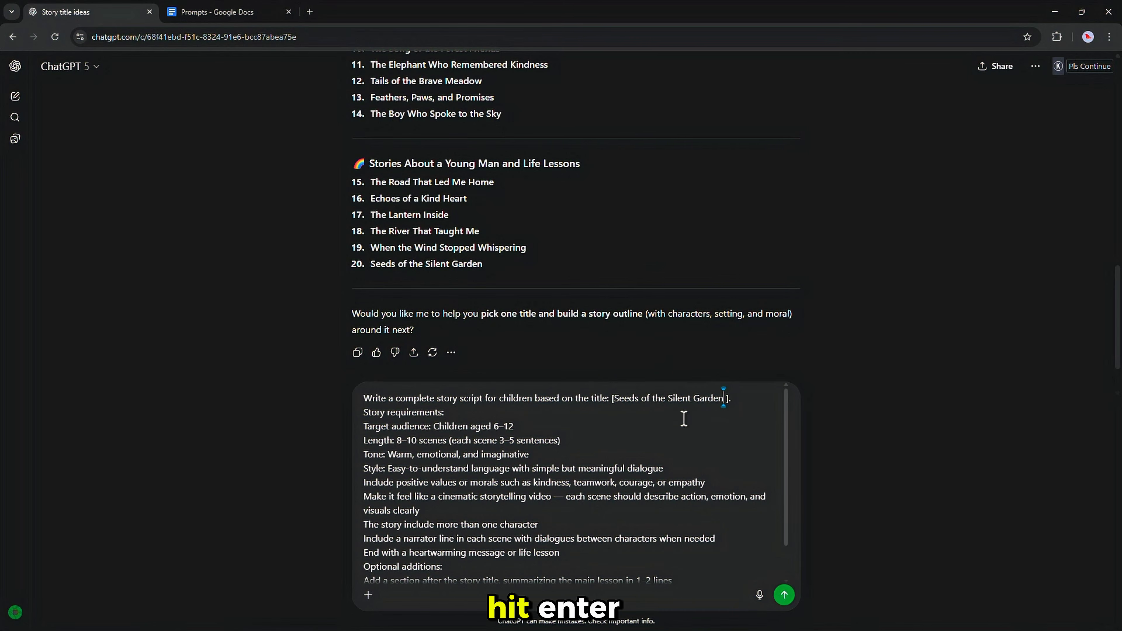
pyautogui.click(784, 595)
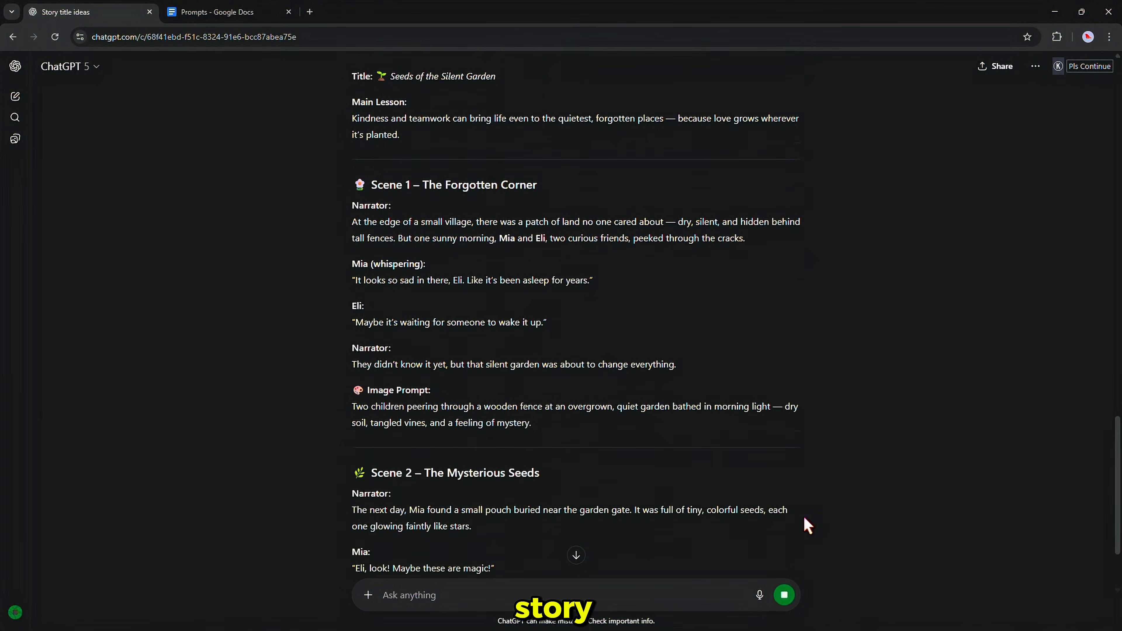
# Review the generated script's Mia and Eli dialogue and the Scene 1 image prompt.
pyautogui.scroll(2, 613, 375)
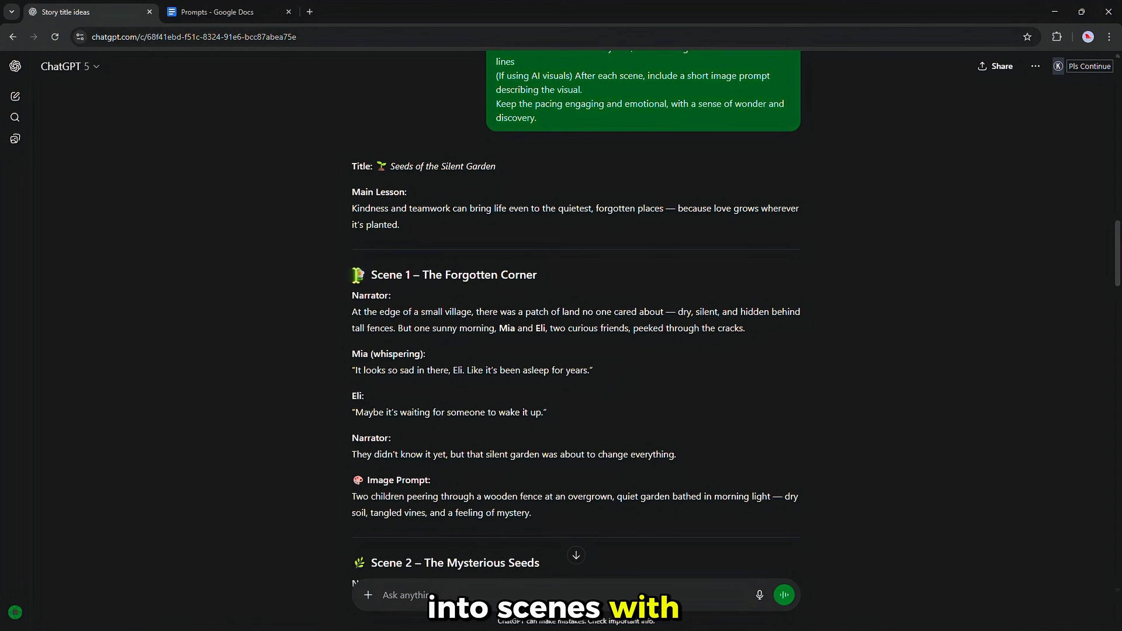
pyautogui.moveTo(352, 353); pyautogui.dragTo(561, 422)
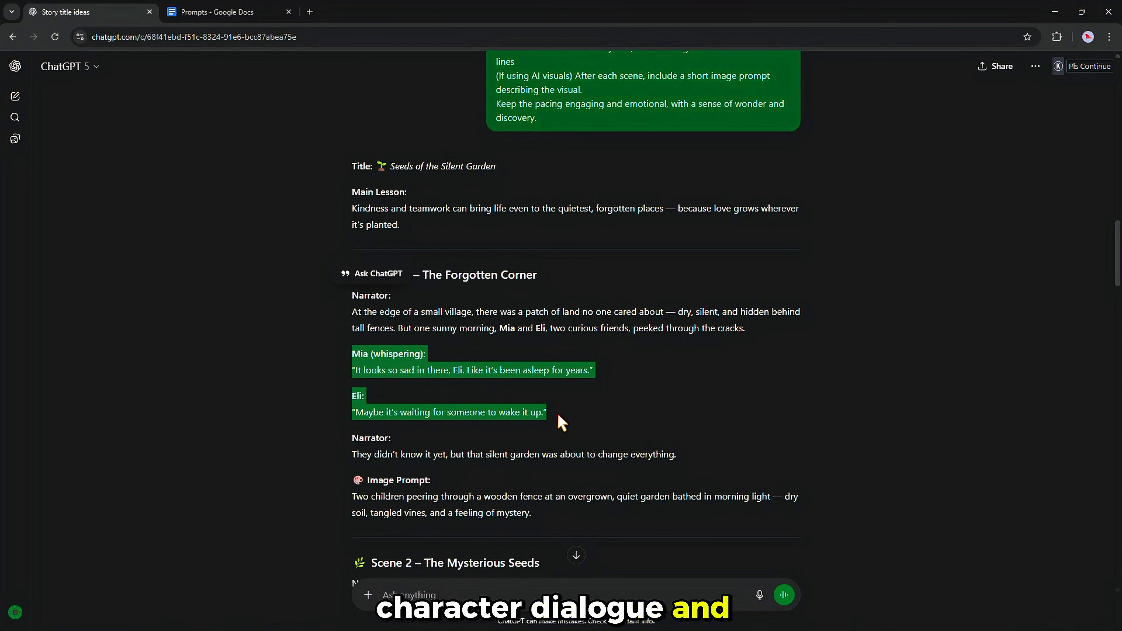
pyautogui.click(353, 482)
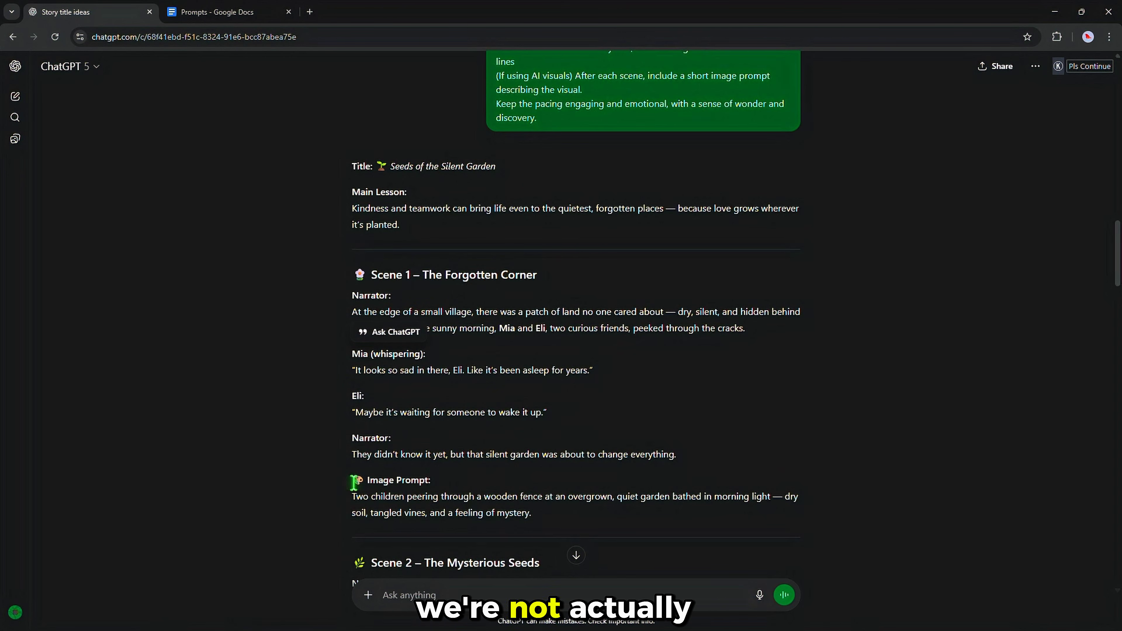
pyautogui.moveTo(354, 483); pyautogui.dragTo(546, 517)
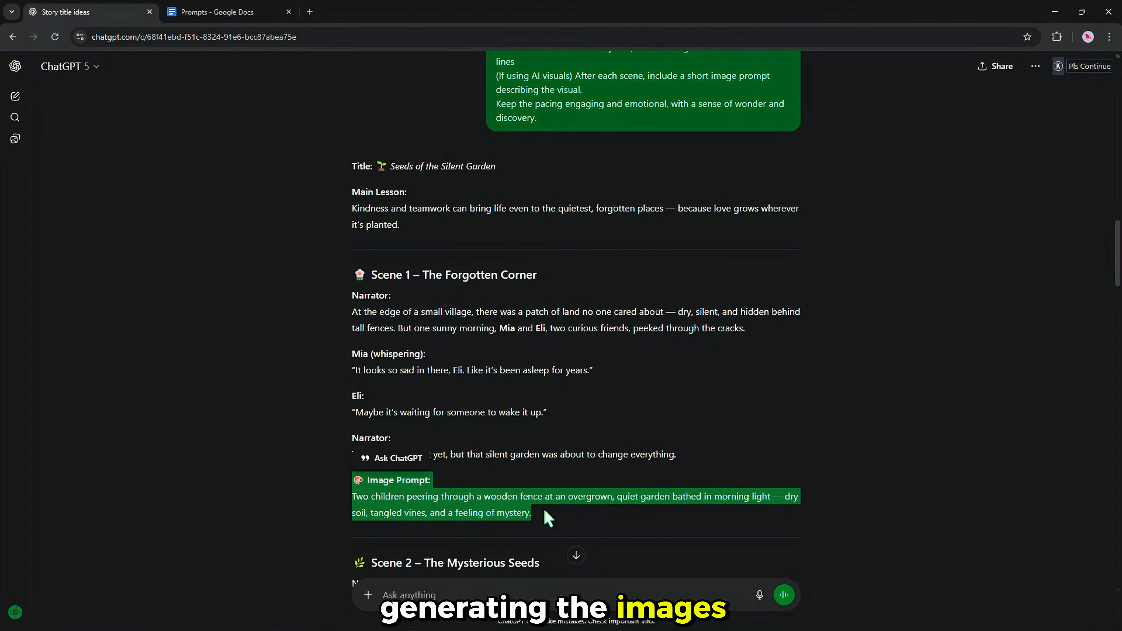
pyautogui.click(547, 517)
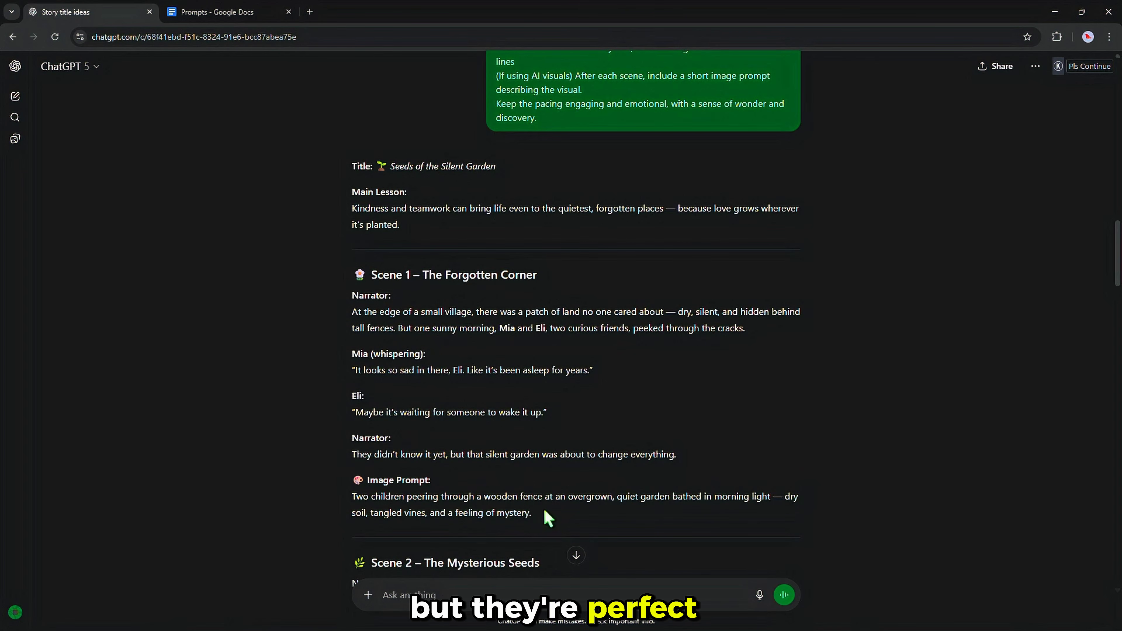
pyautogui.scroll(-5, 544, 513)
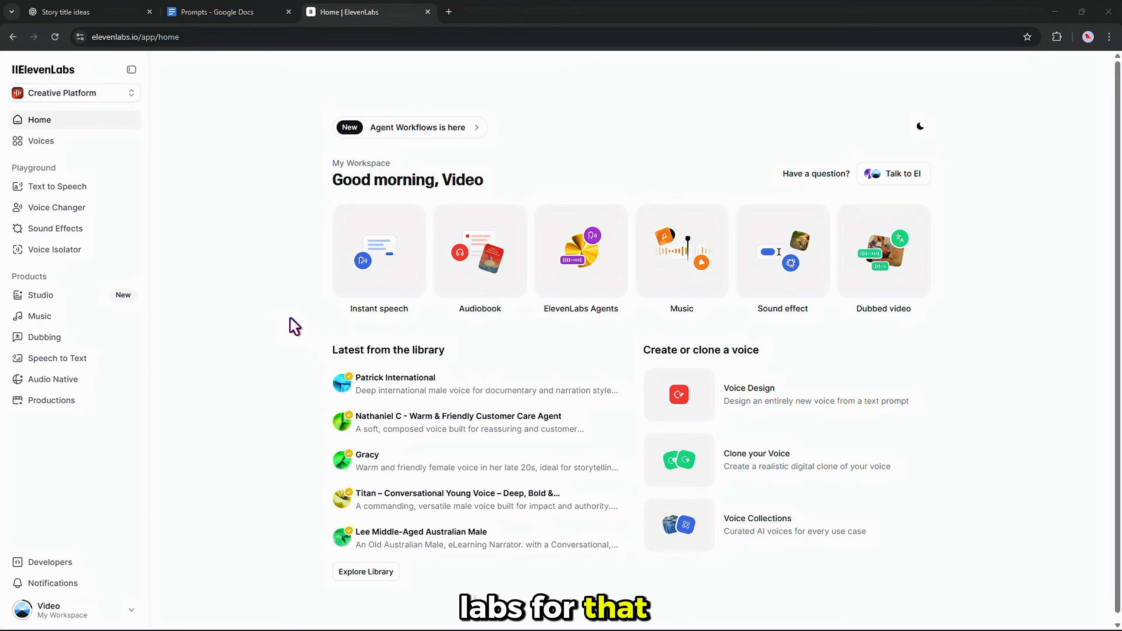
# Paste the Scene 2 narration paragraphs into ElevenLabs Text to Speech.
pyautogui.click(88, 193)
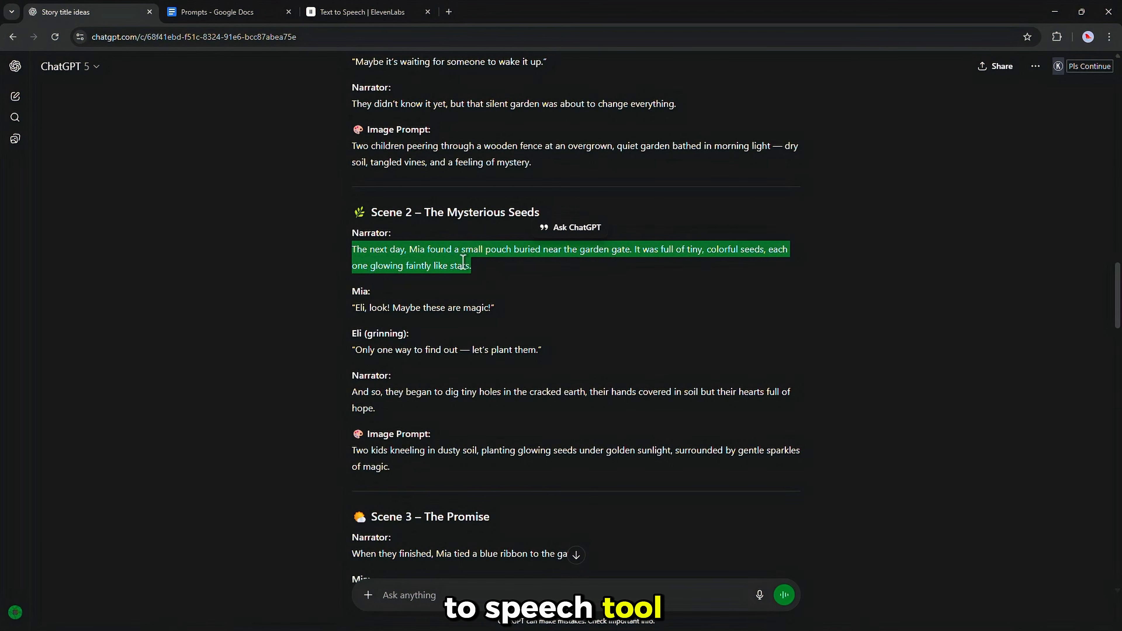
pyautogui.rightClick(462, 261)
pyautogui.click(493, 278)
pyautogui.click(345, 18)
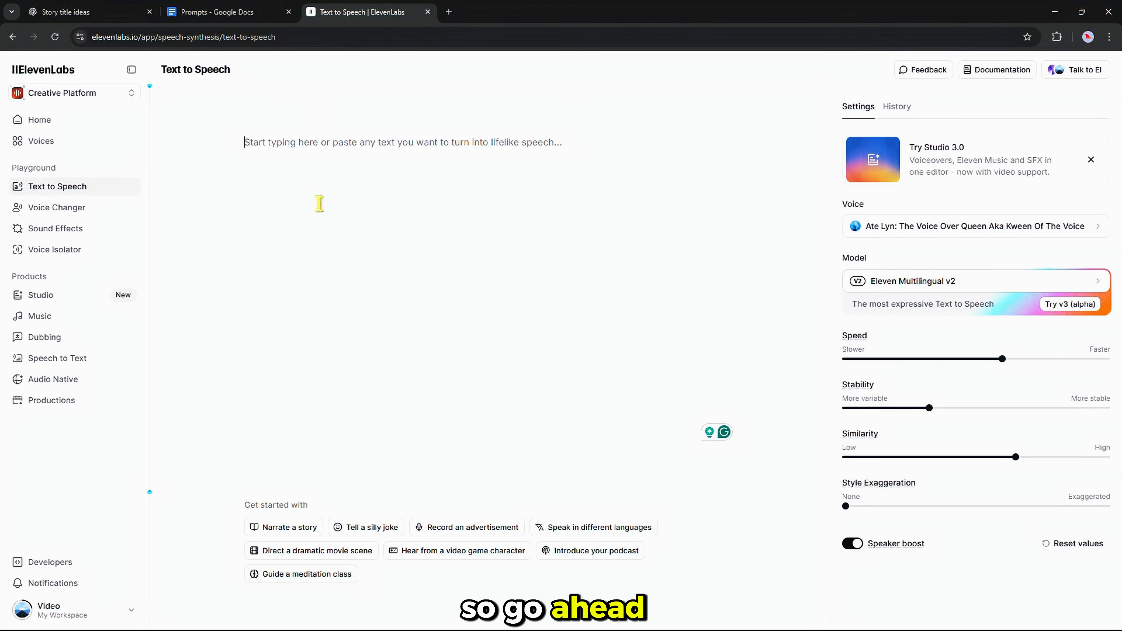
pyautogui.rightClick(307, 151)
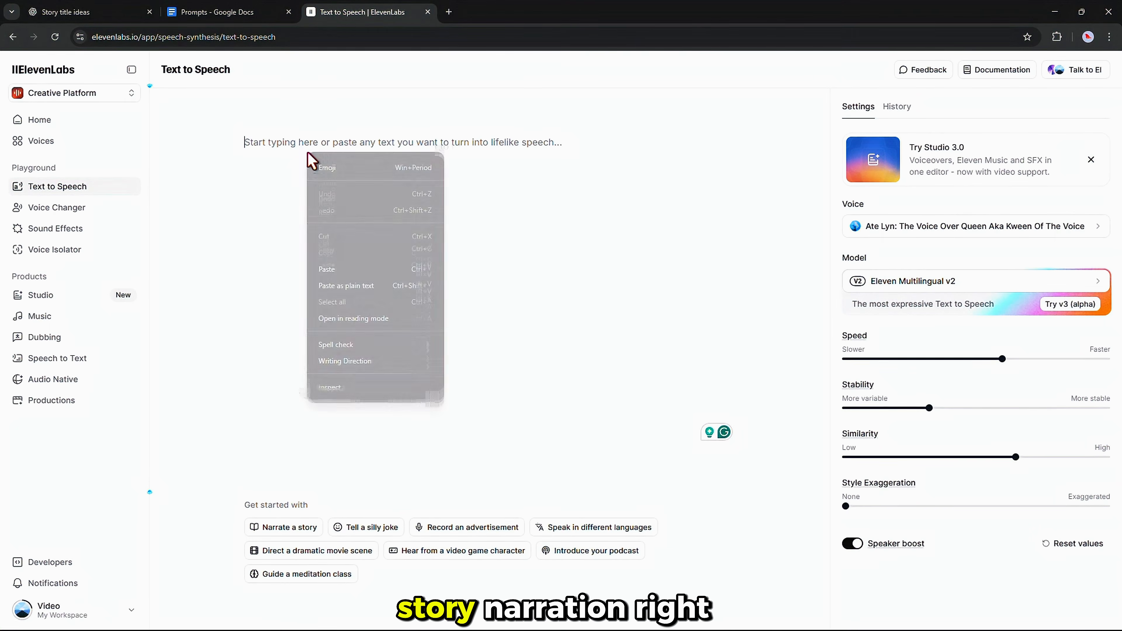
pyautogui.click(352, 269)
pyautogui.rightClick(309, 173)
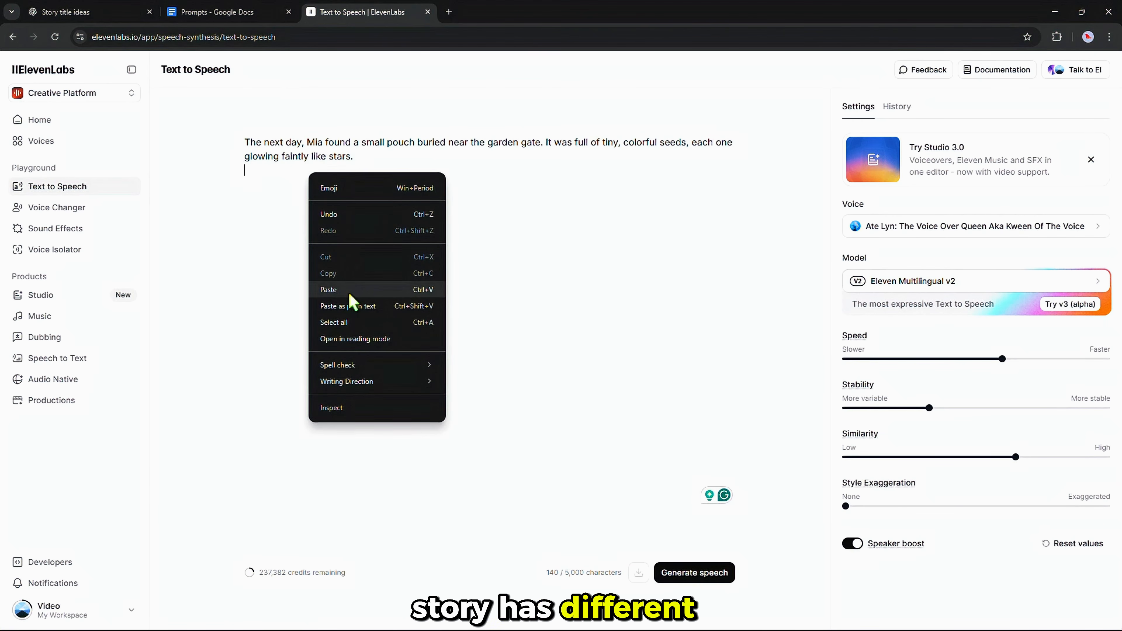
pyautogui.click(350, 292)
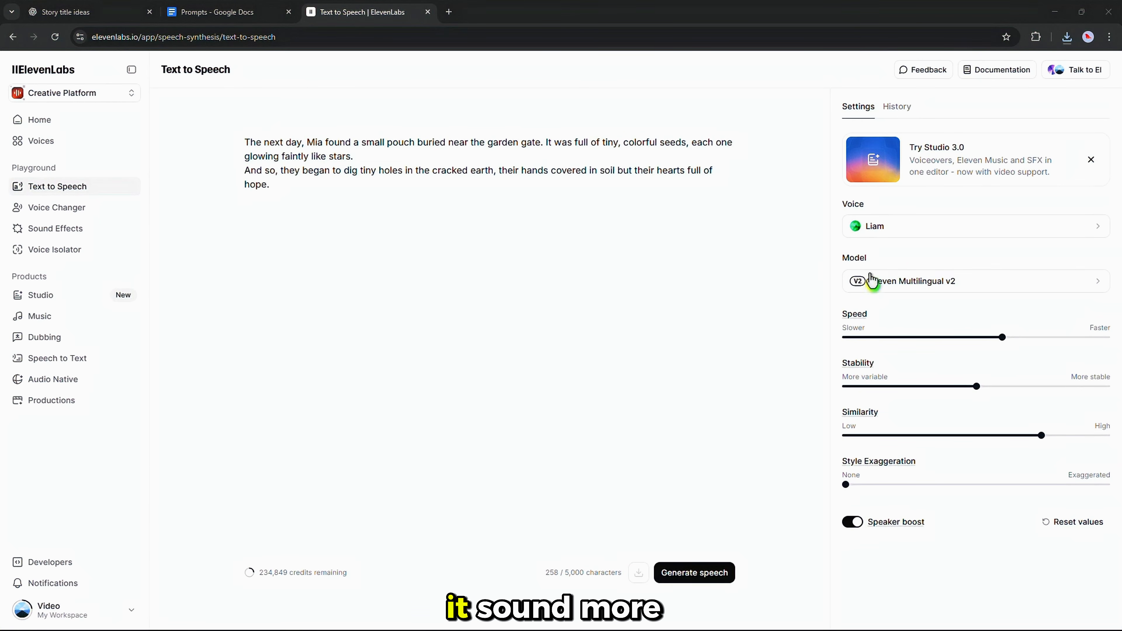
# Switch the model to Eleven v3 (alpha) and replace the text with the multi-speaker dialogue script.
pyautogui.click(881, 288)
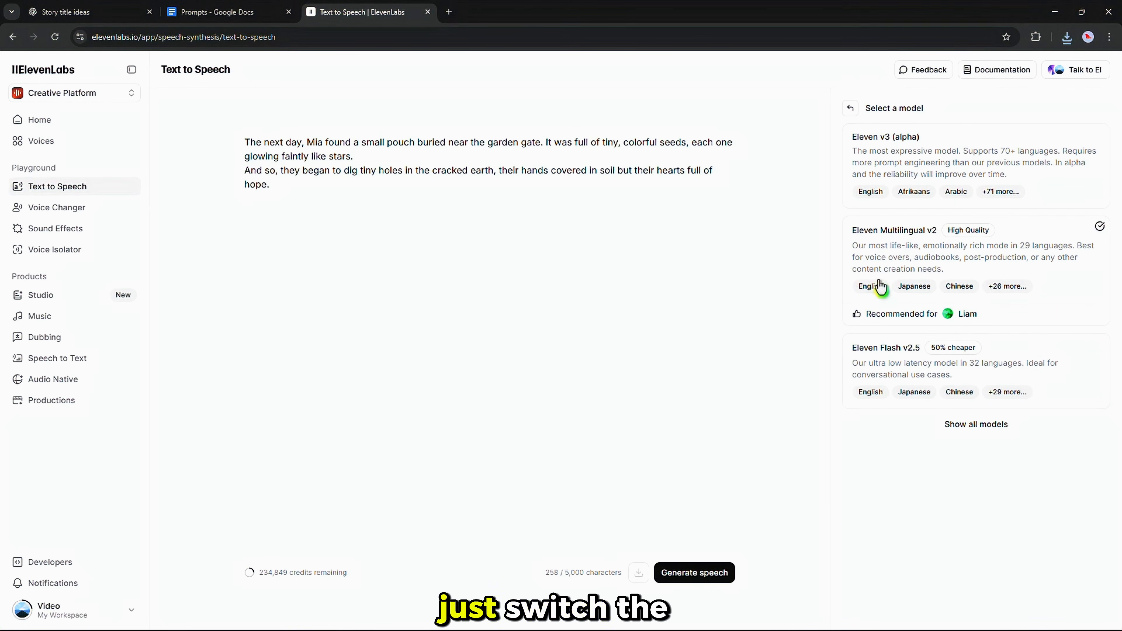
pyautogui.click(939, 171)
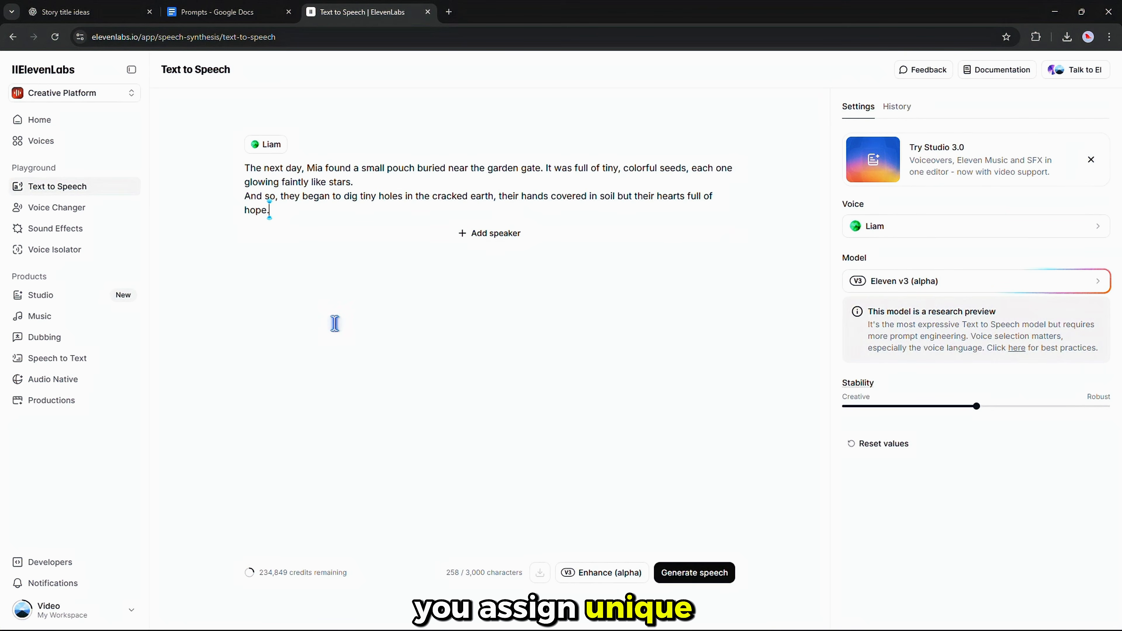
pyautogui.hotkey('ctrl', 'a')
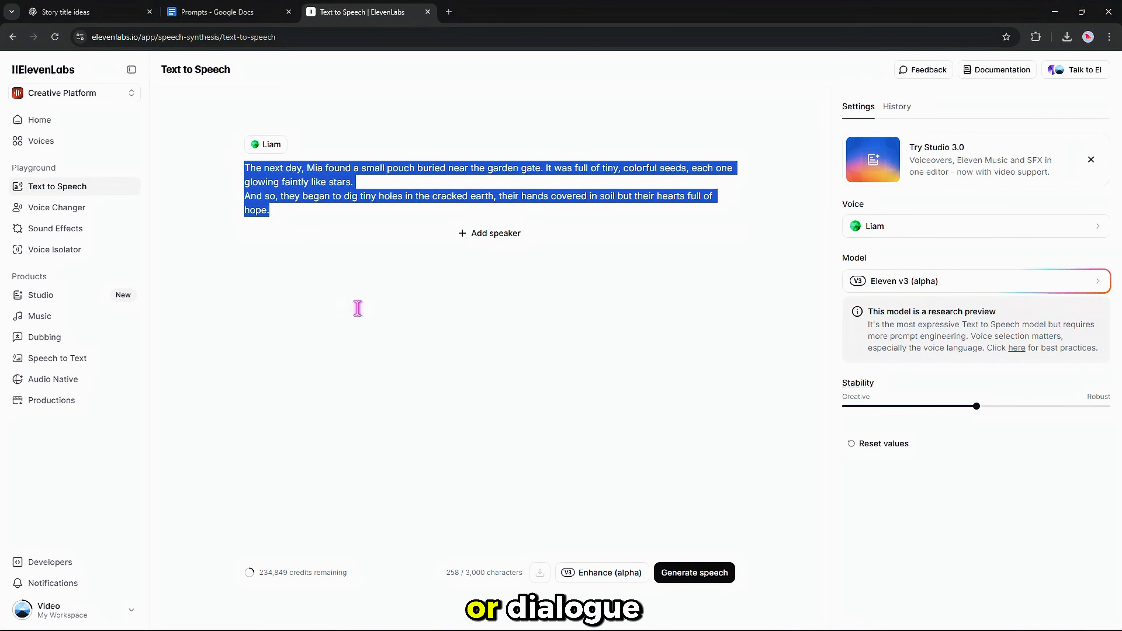
pyautogui.hotkey('ctrl', 'v')
pyautogui.scroll(-10, 349, 362)
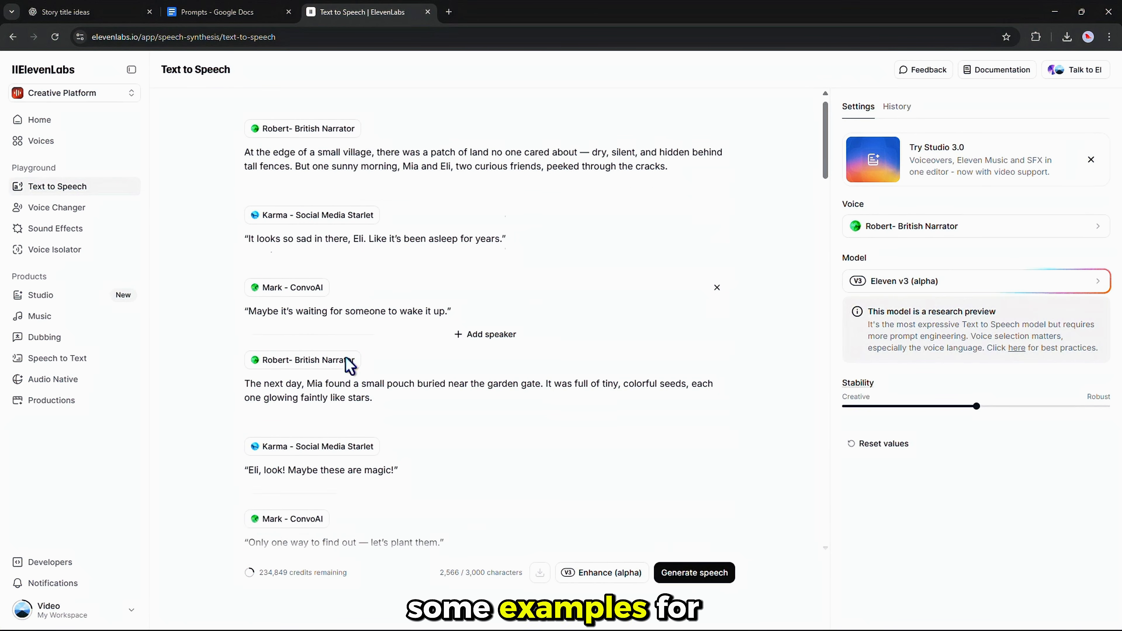
pyautogui.scroll(10, 327, 309)
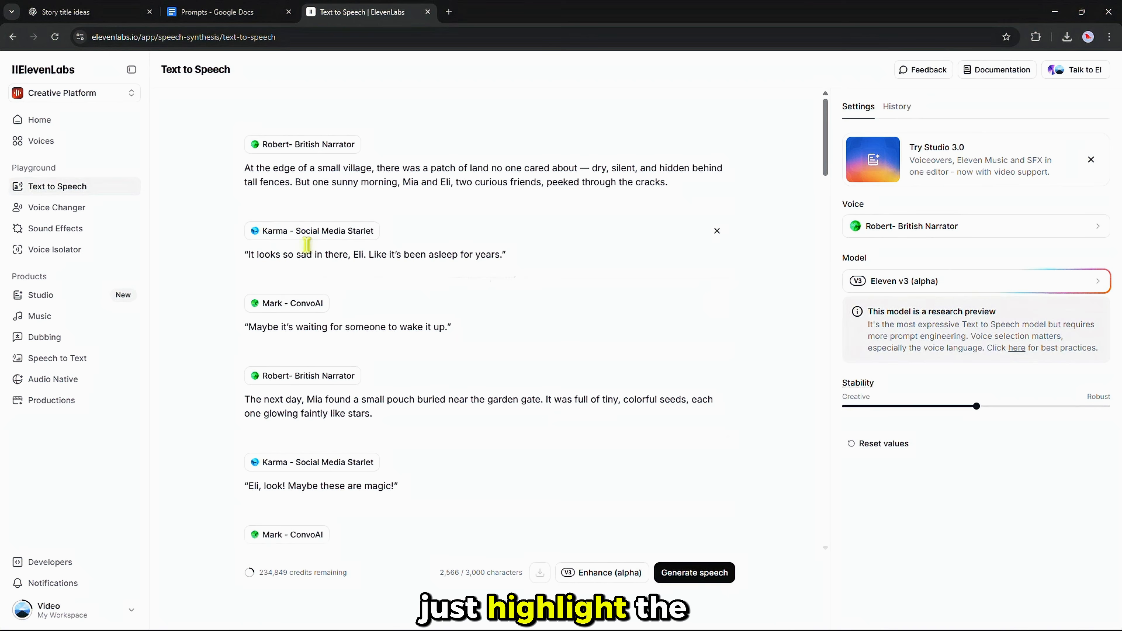
pyautogui.click(277, 239)
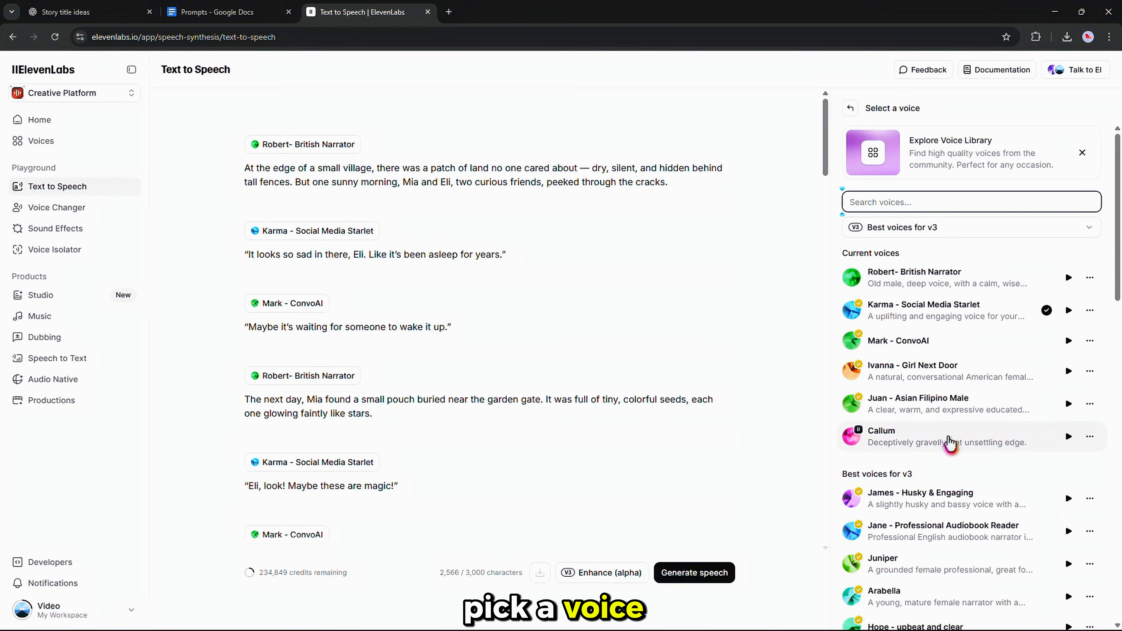
# Generate the script's speech, play both versions, download the second, and add expressive audio tags.
pyautogui.click(691, 578)
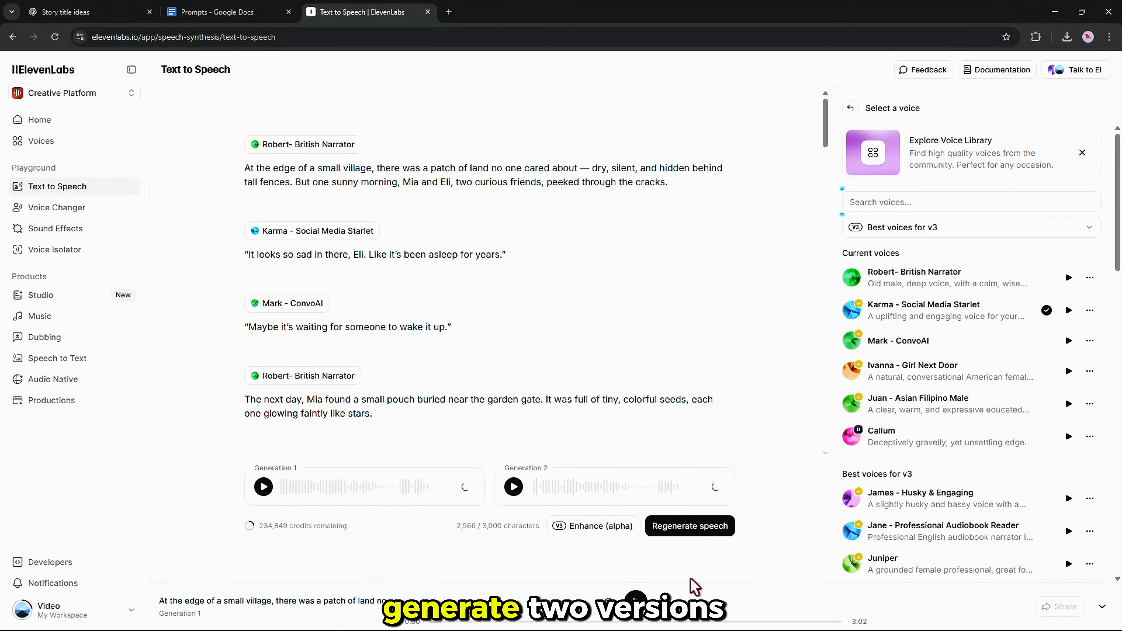
pyautogui.click(321, 489)
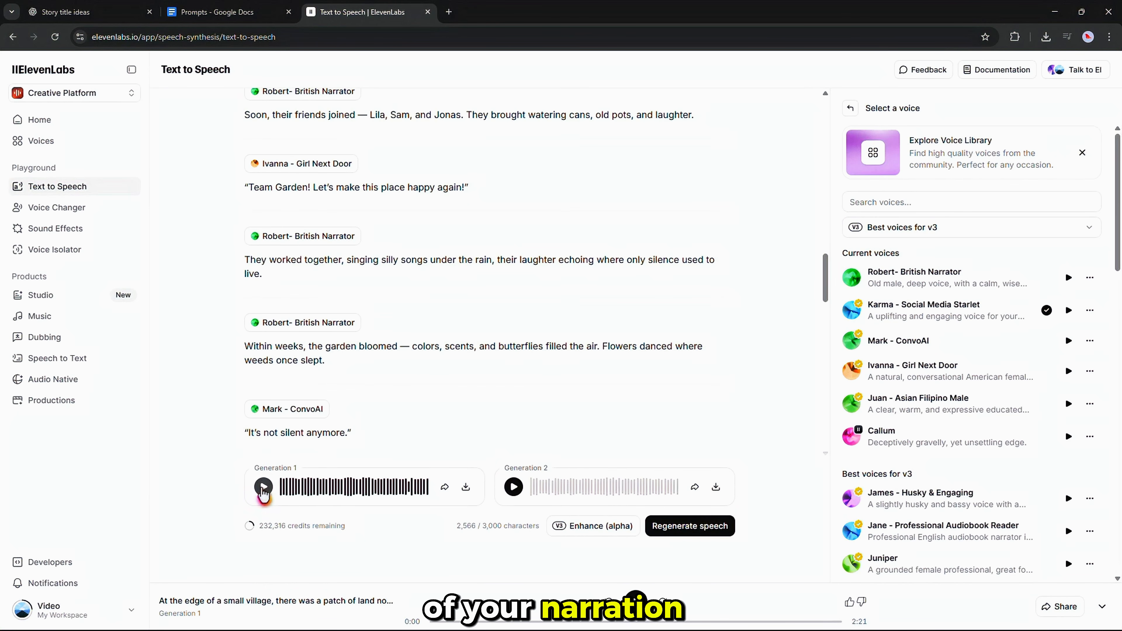
pyautogui.click(264, 487)
pyautogui.click(513, 487)
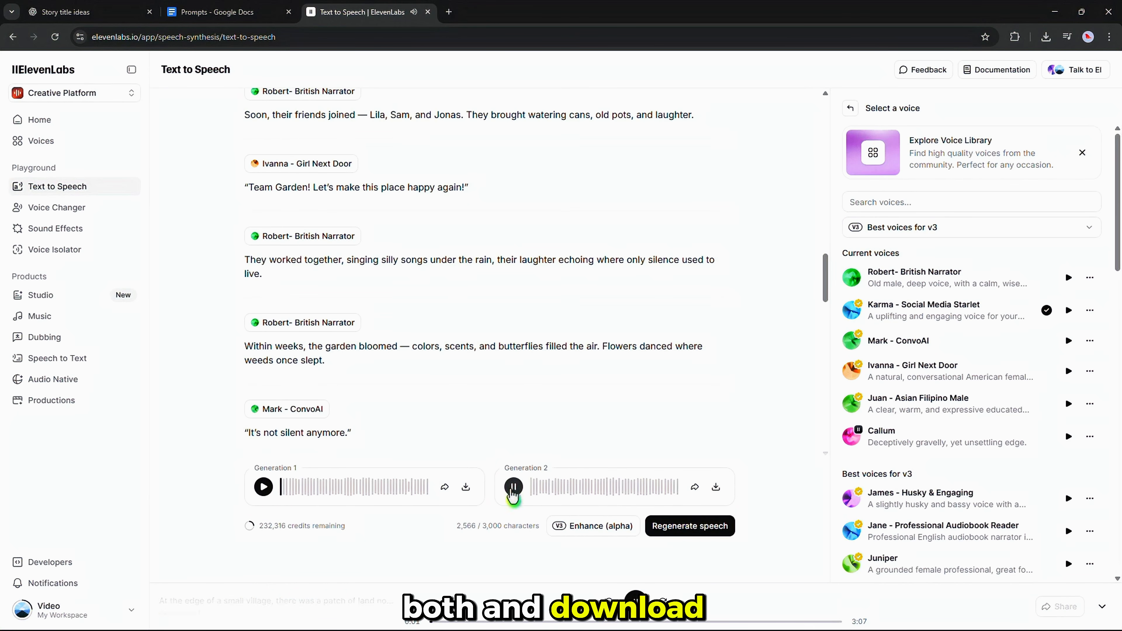
pyautogui.click(711, 490)
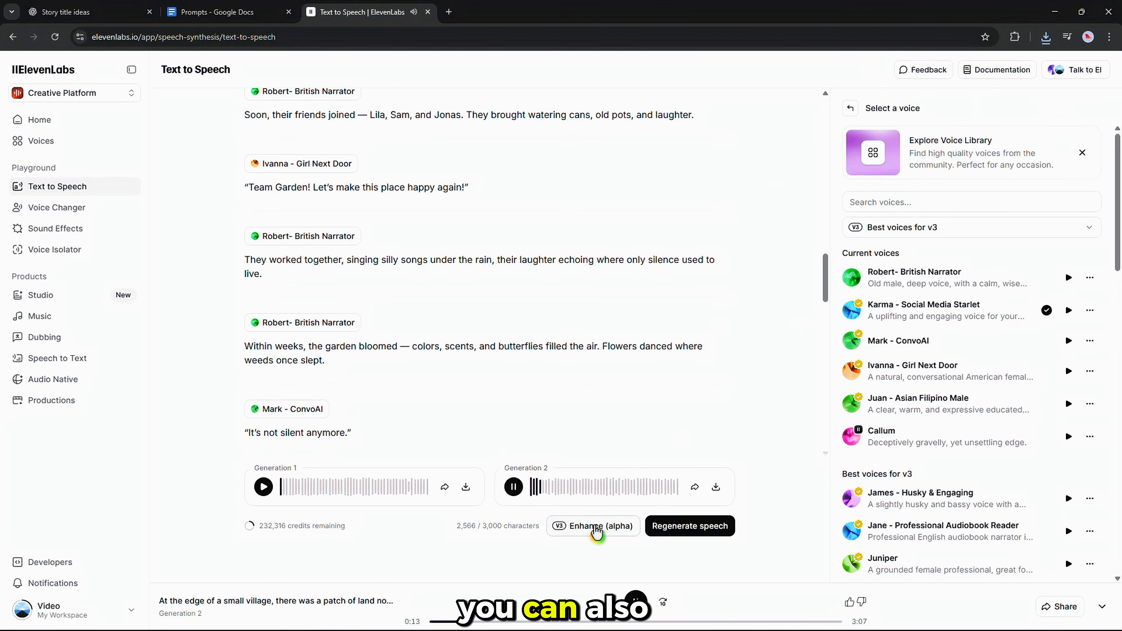
pyautogui.click(581, 528)
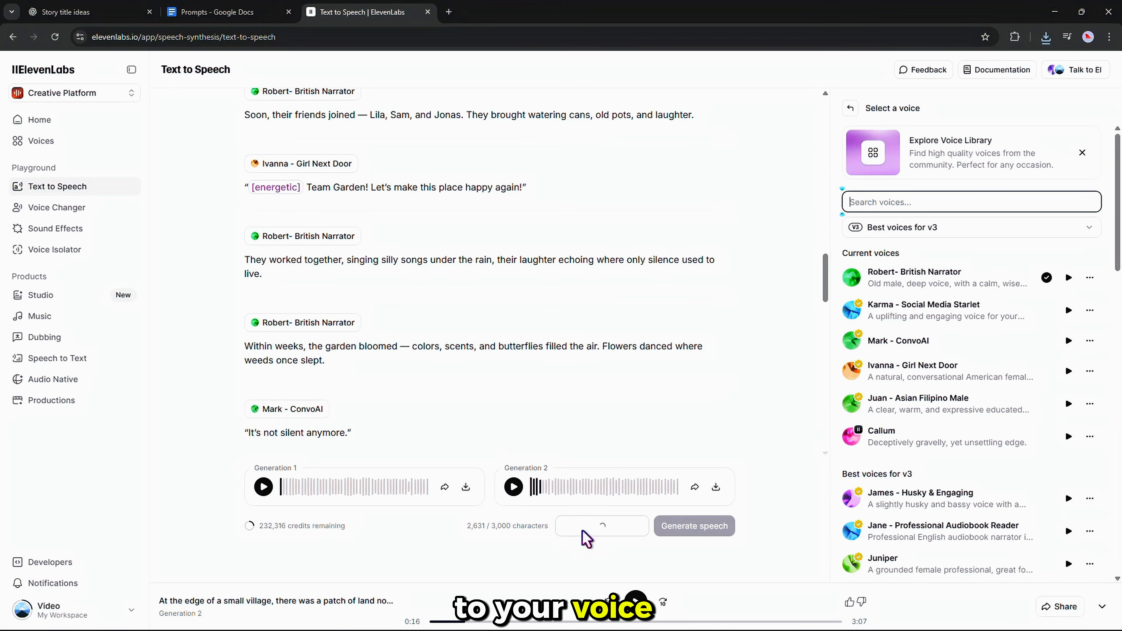
pyautogui.scroll(16, 608, 411)
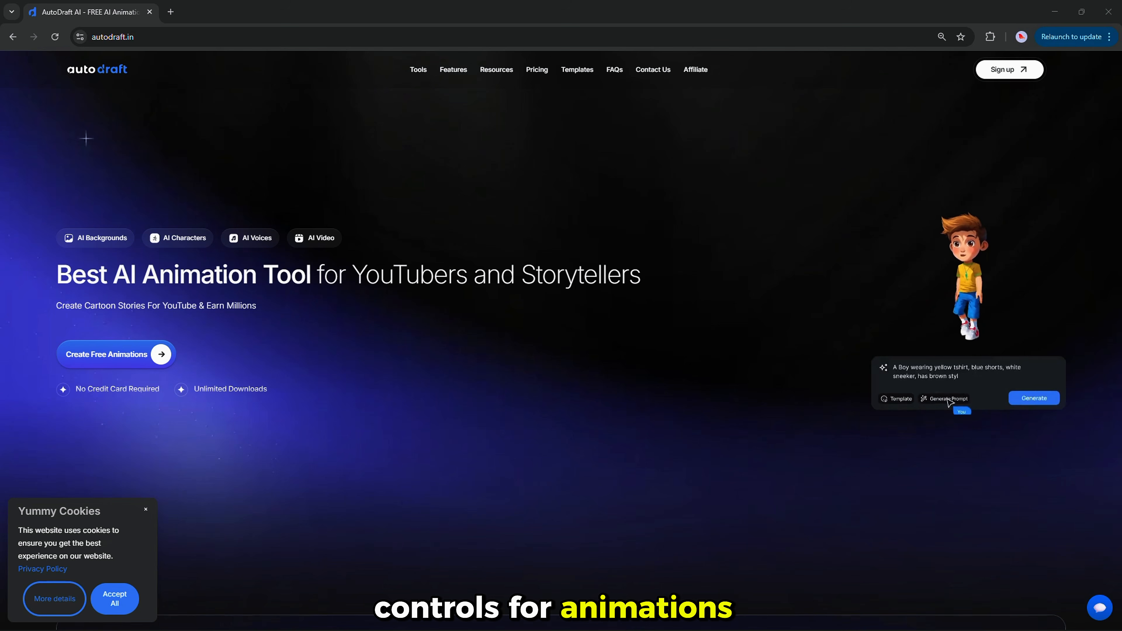
# Sign up and create a 16:9 Animation Studio project named 'Test', showing its media library.
pyautogui.click(1001, 71)
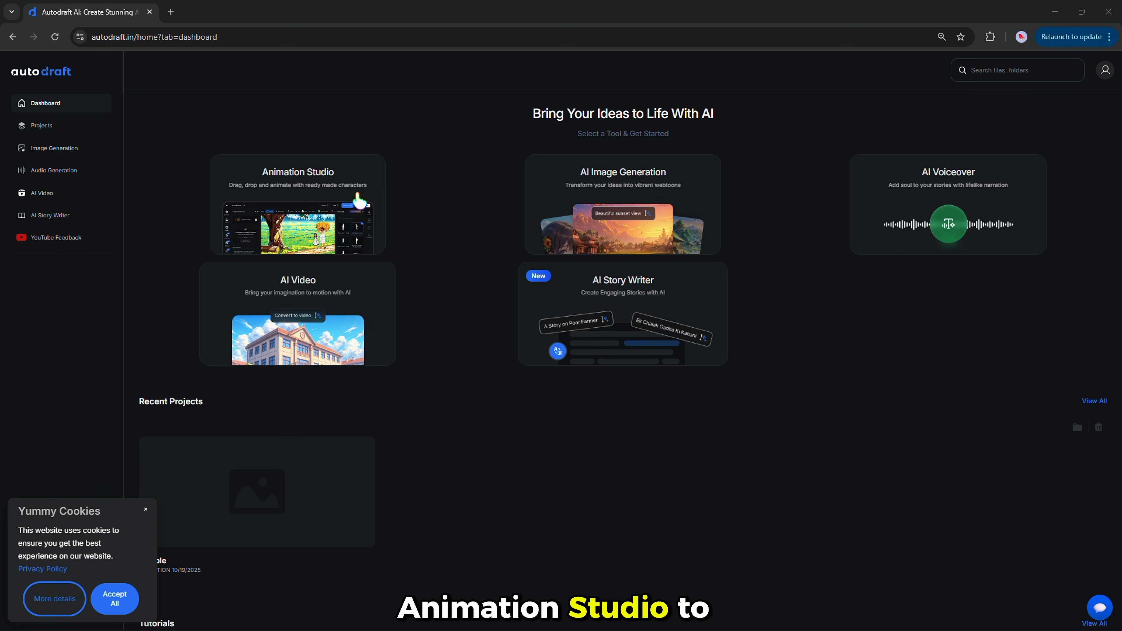
pyautogui.click(300, 214)
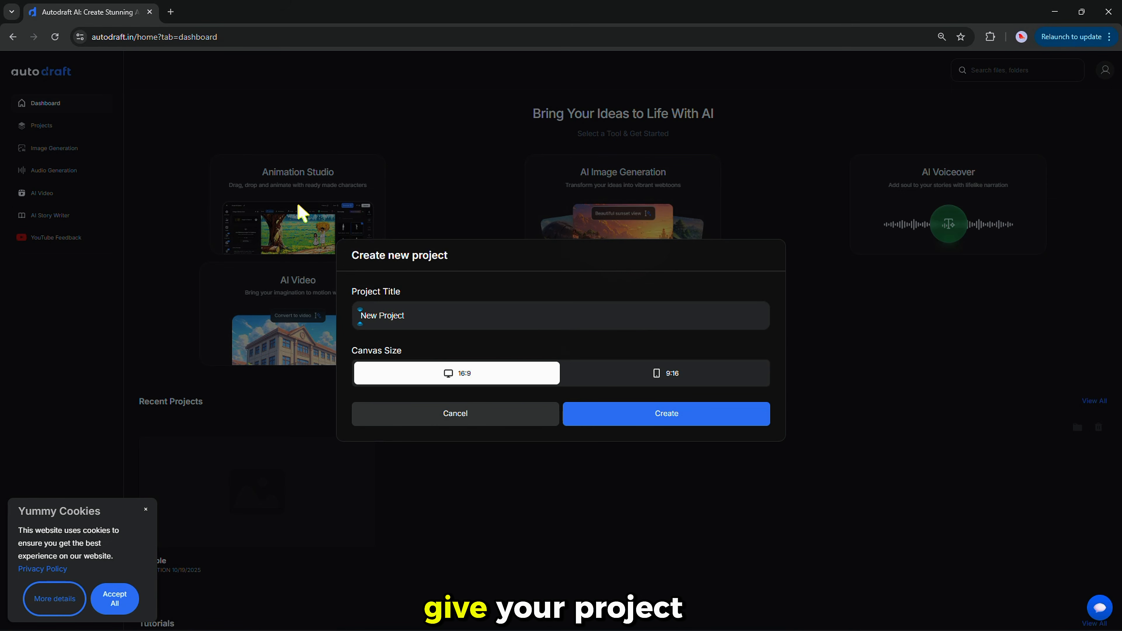
pyautogui.write('Test')
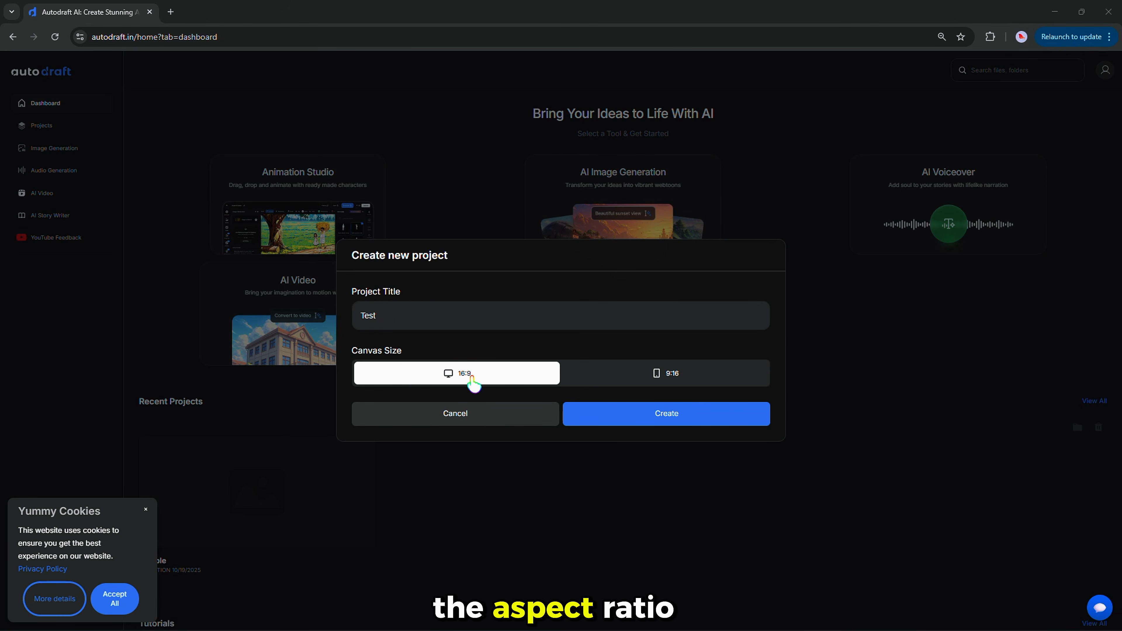
pyautogui.click(618, 418)
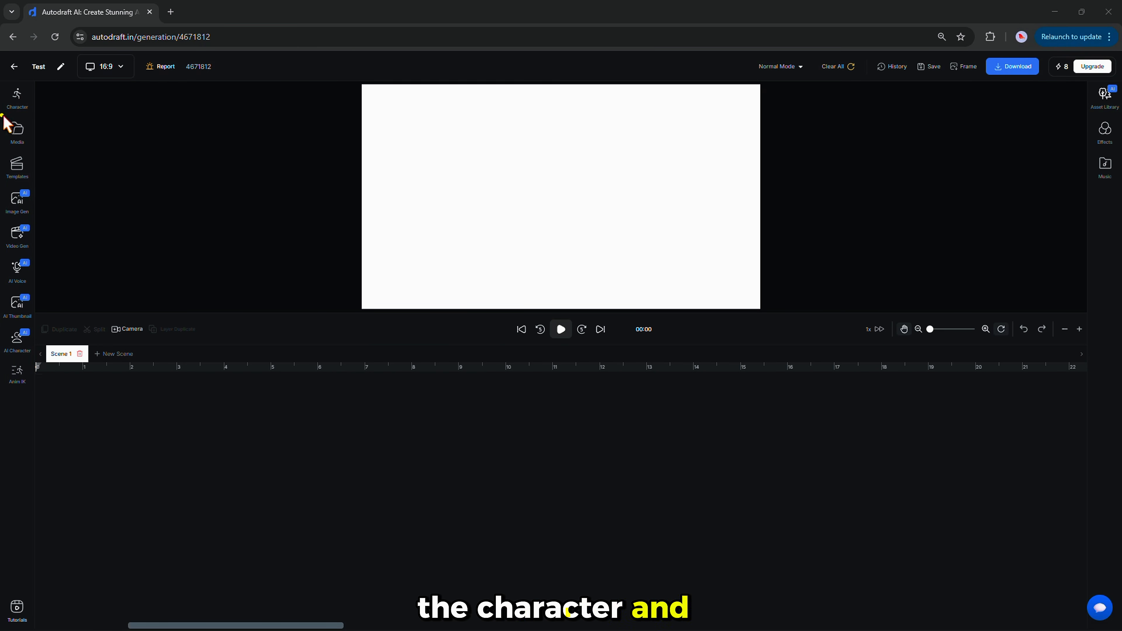
pyautogui.click(18, 133)
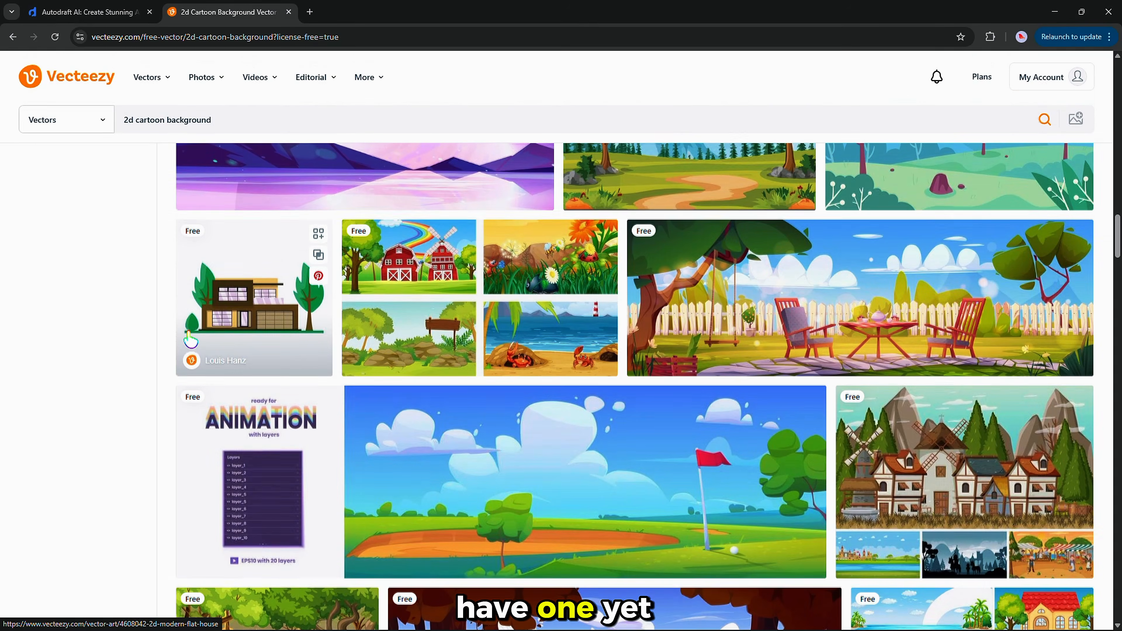
pyautogui.scroll(15, 123, 292)
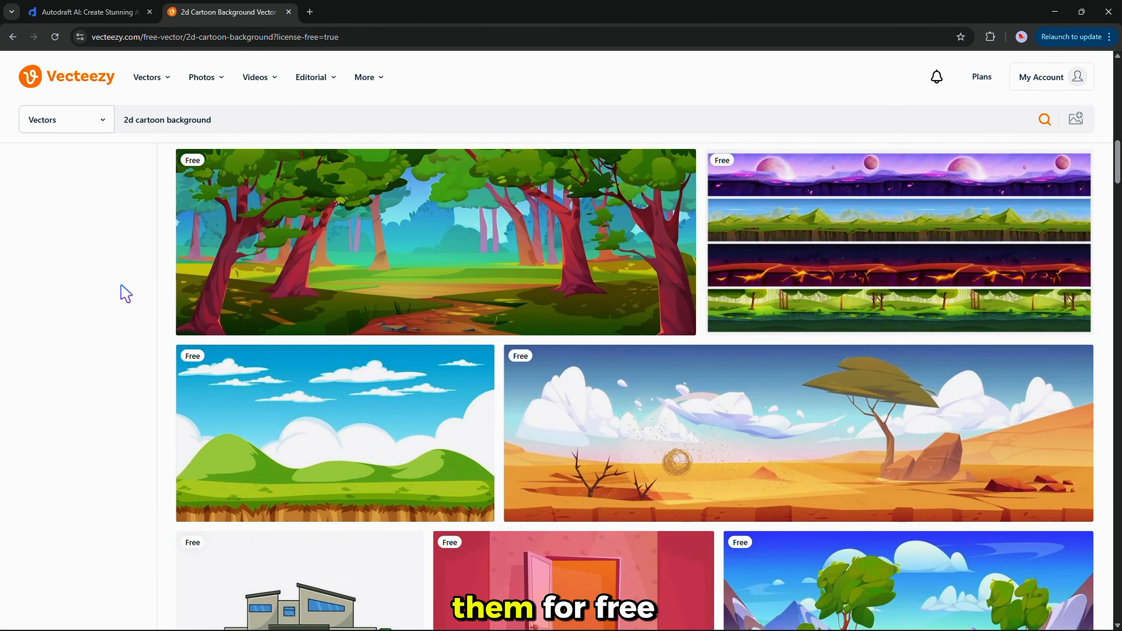
pyautogui.scroll(10, 125, 293)
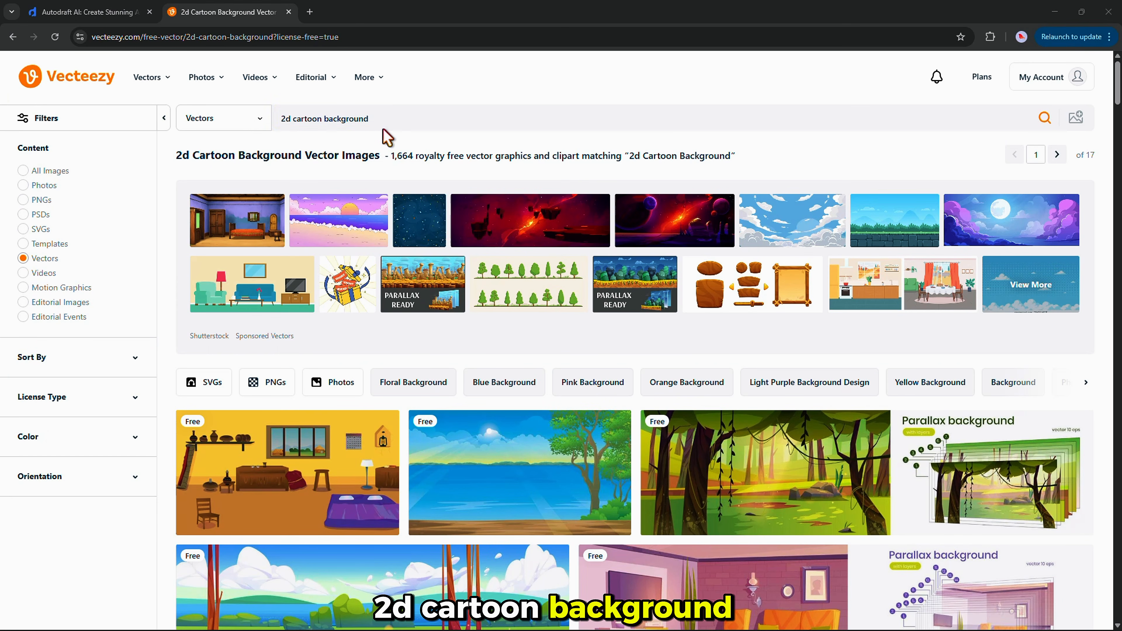
pyautogui.scroll(-20, 160, 483)
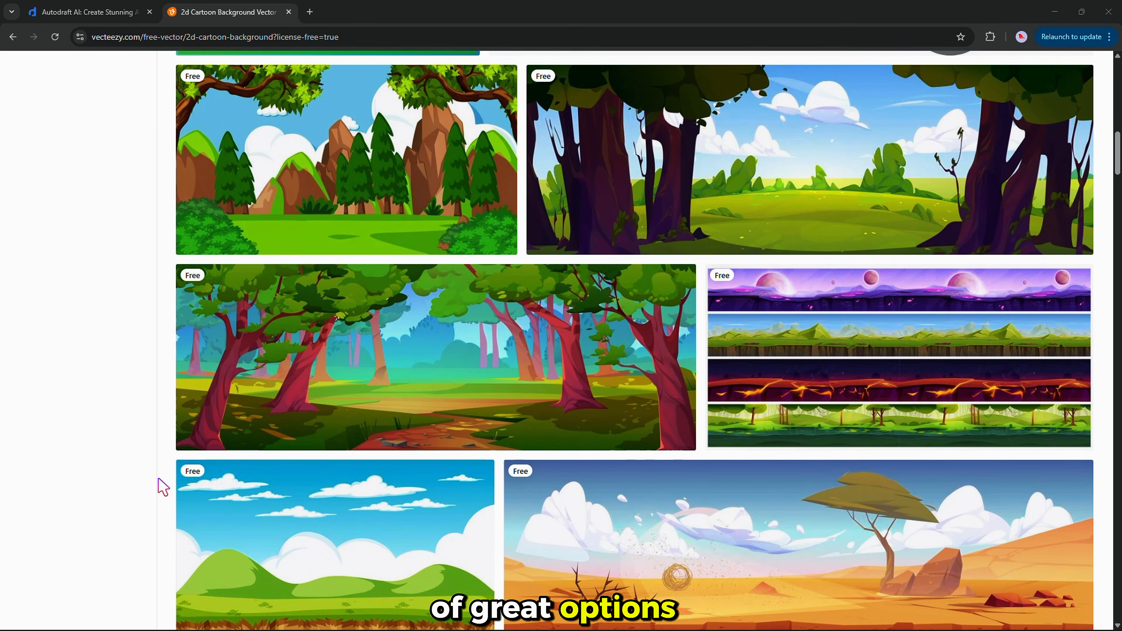
pyautogui.scroll(-20, 160, 486)
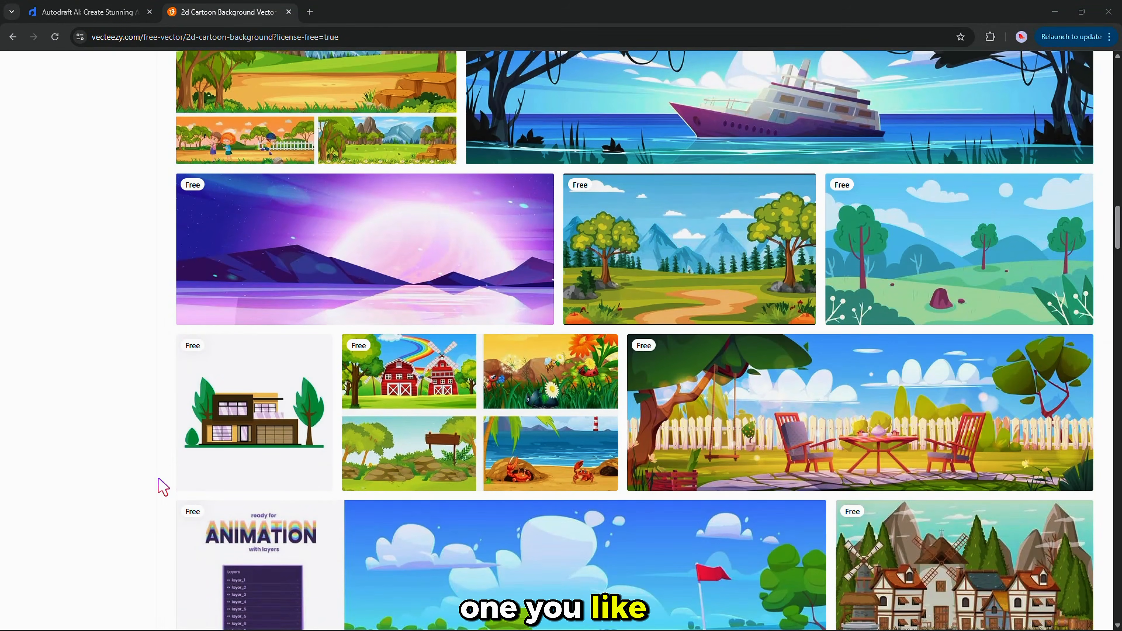
pyautogui.scroll(-10, 162, 486)
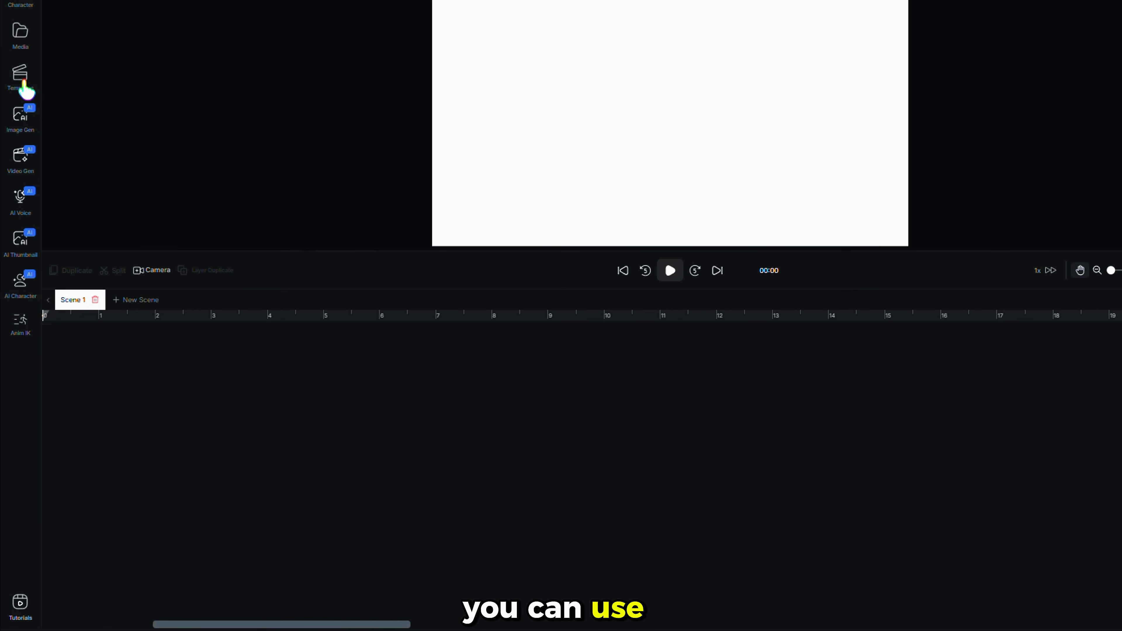
# Load the Village Scene 1 template with kids and a cow onto the empty scene.
pyautogui.click(23, 87)
pyautogui.scroll(-5, 111, 265)
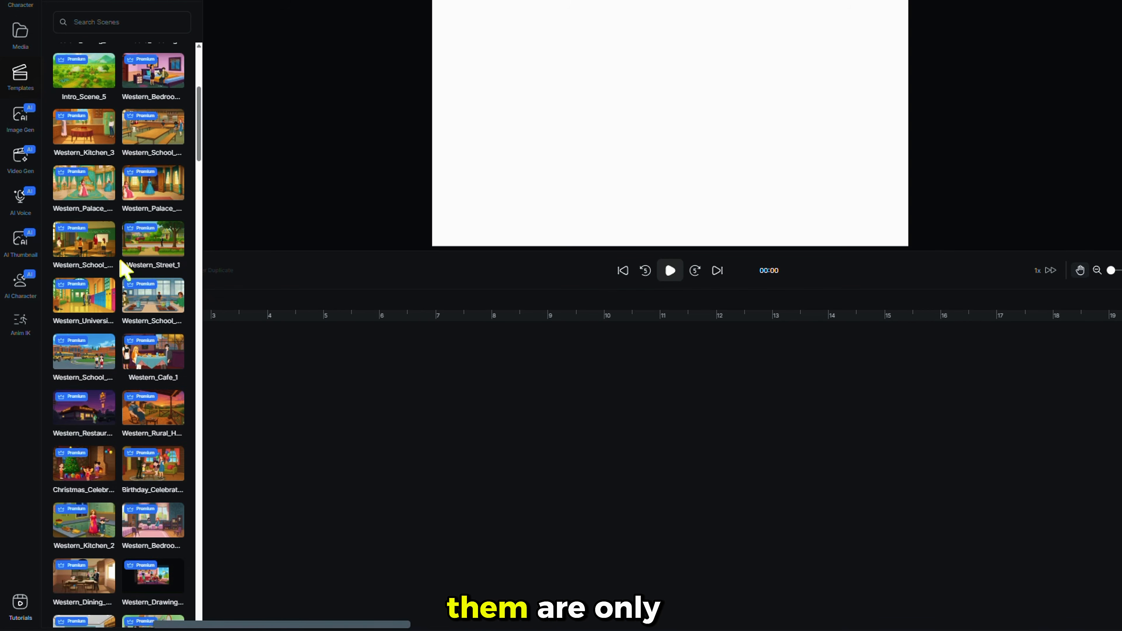
pyautogui.scroll(-5, 125, 270)
pyautogui.moveTo(202, 136); pyautogui.dragTo(240, 600)
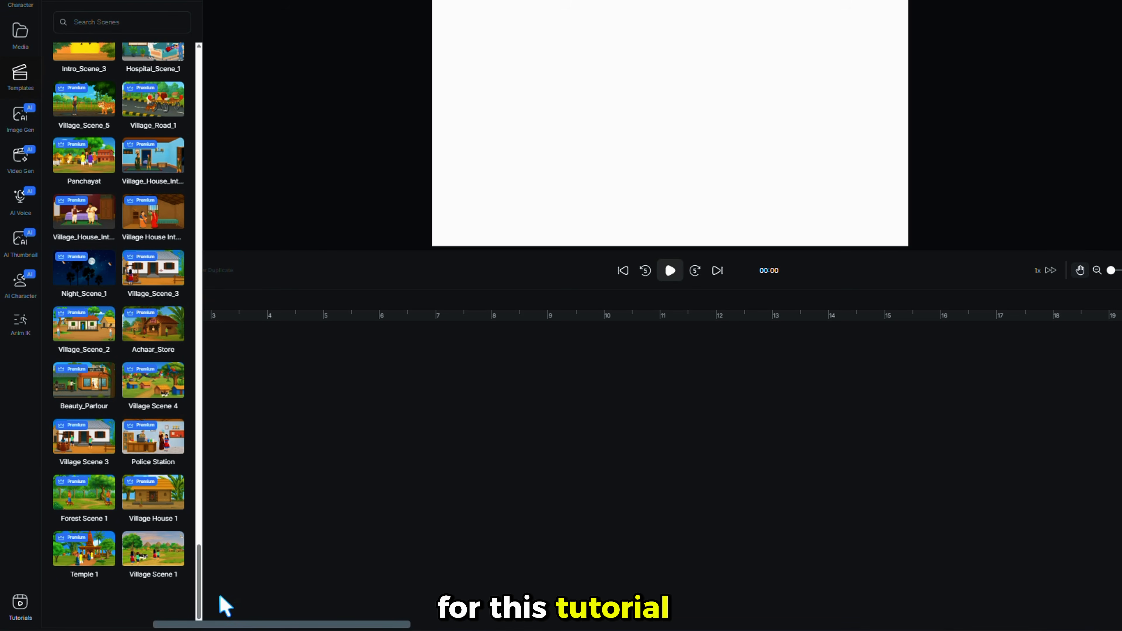
pyautogui.click(153, 560)
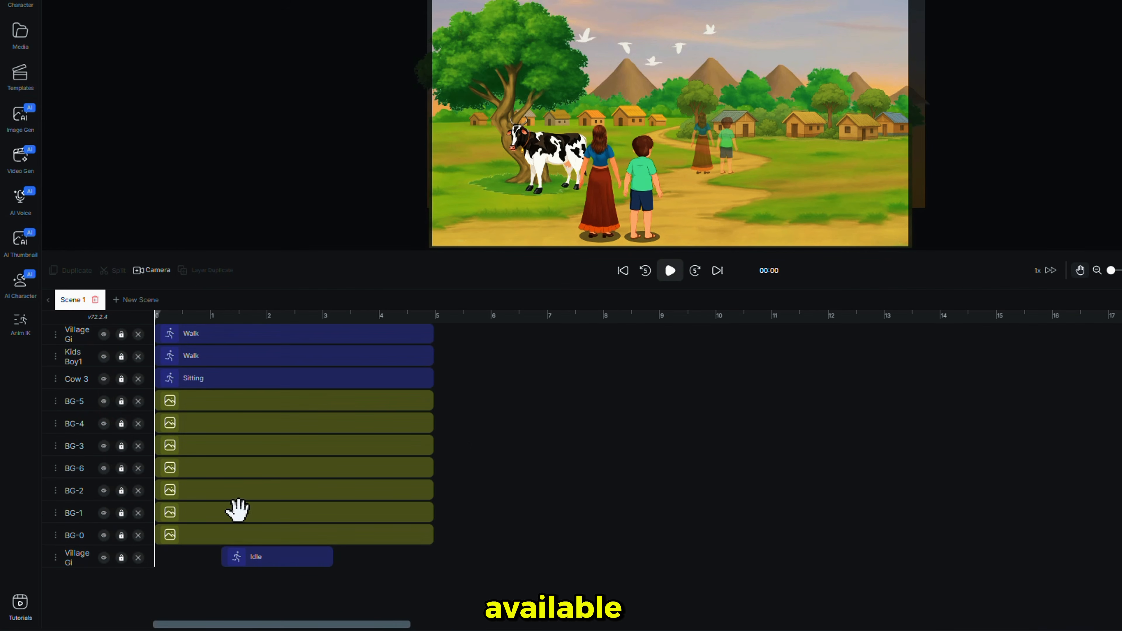
# Delete the Village Gi, Kids Boy1 and Cow 3 layers and hide the BG-0 sky.
pyautogui.click(671, 272)
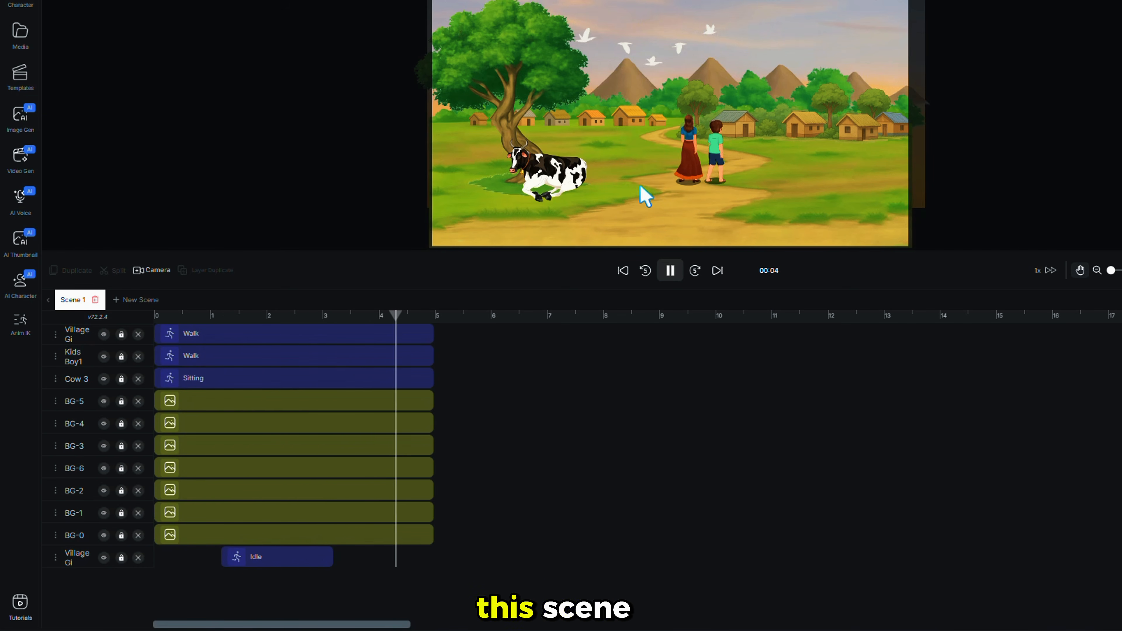
pyautogui.click(657, 282)
pyautogui.click(138, 335)
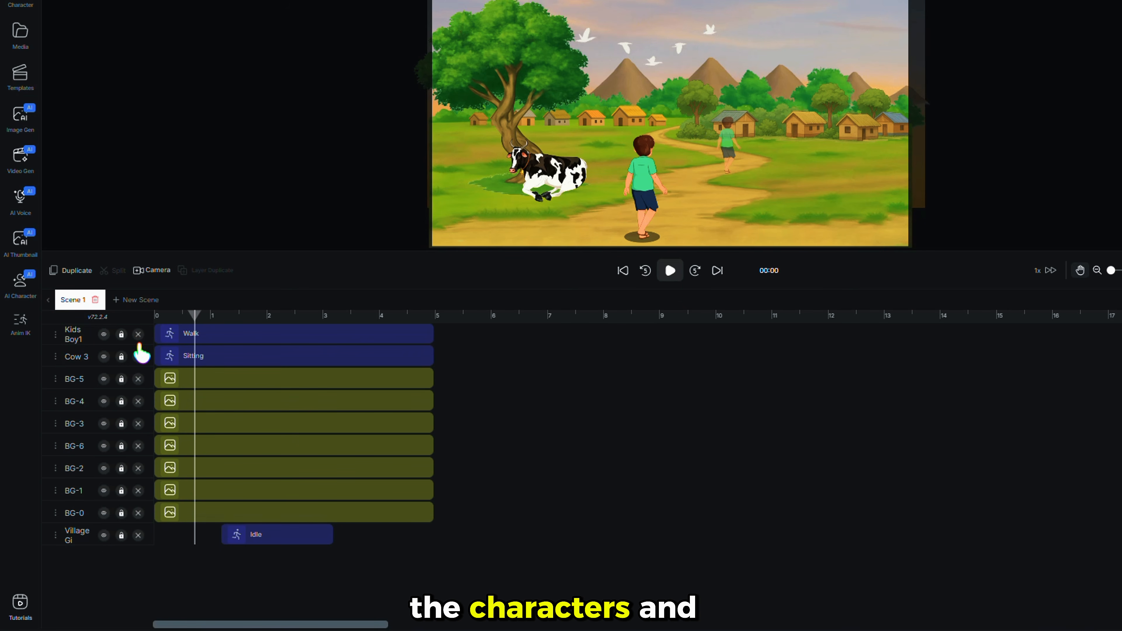
pyautogui.click(138, 335)
pyautogui.click(104, 334)
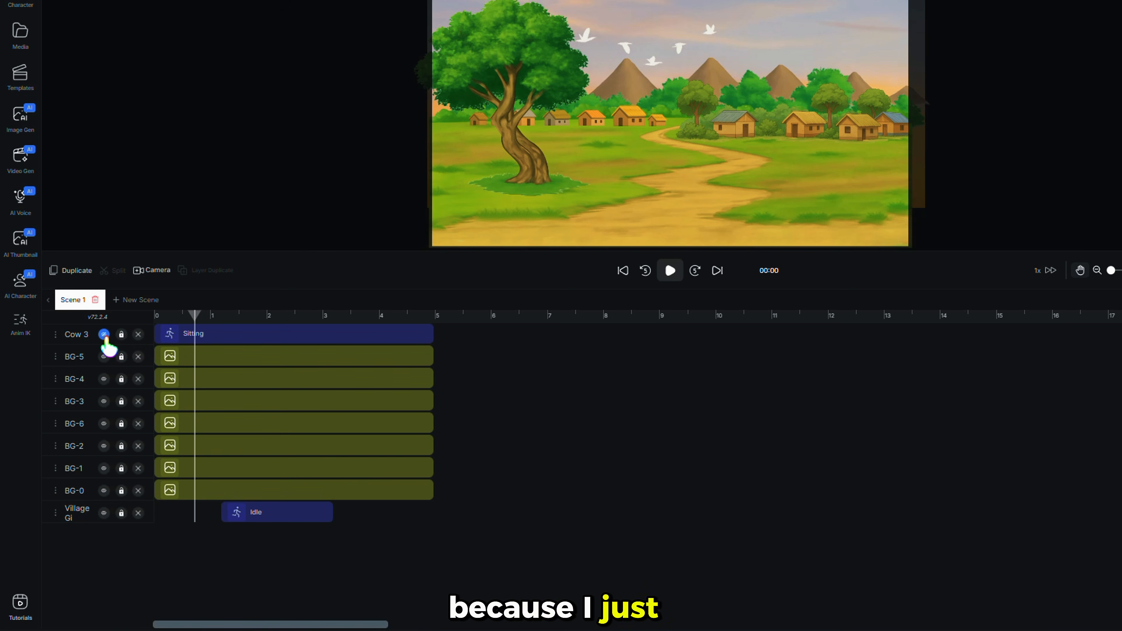
pyautogui.click(104, 335)
pyautogui.click(138, 335)
pyautogui.click(138, 490)
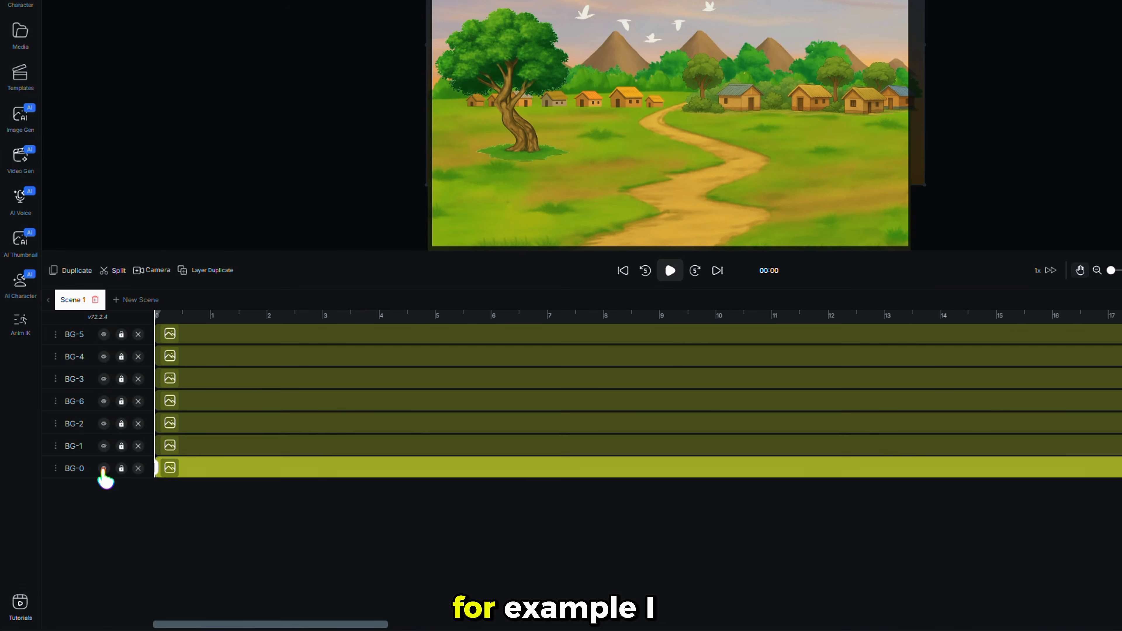
pyautogui.click(104, 468)
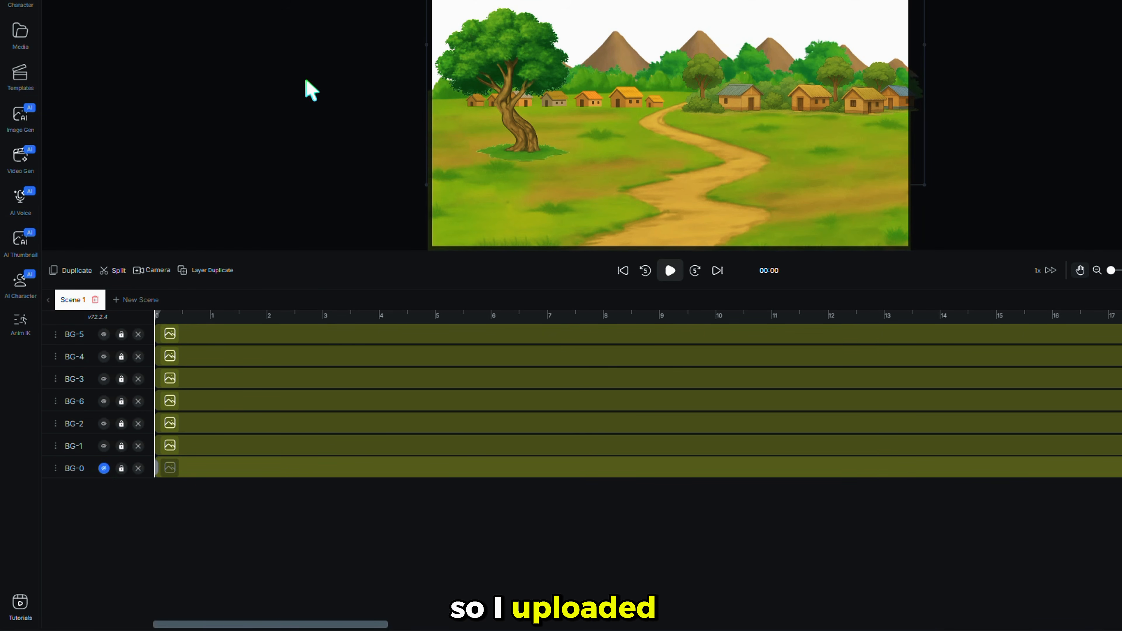
pyautogui.click(31, 40)
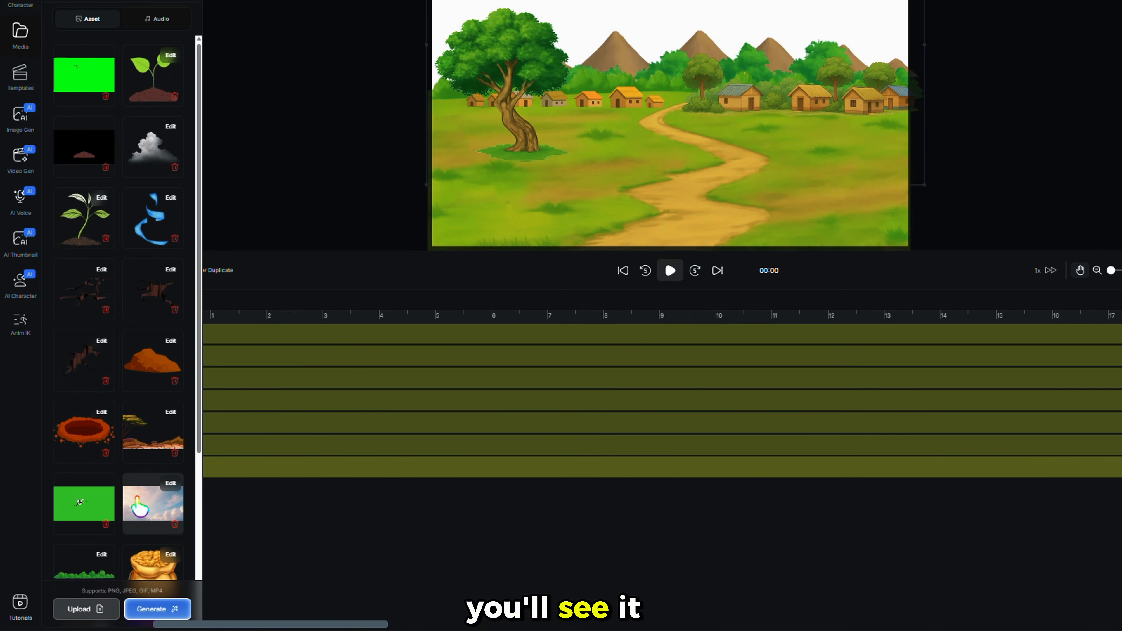
# Add the cloudy sky image and send it behind all other layers.
pyautogui.scroll(-3, 137, 496)
pyautogui.click(142, 376)
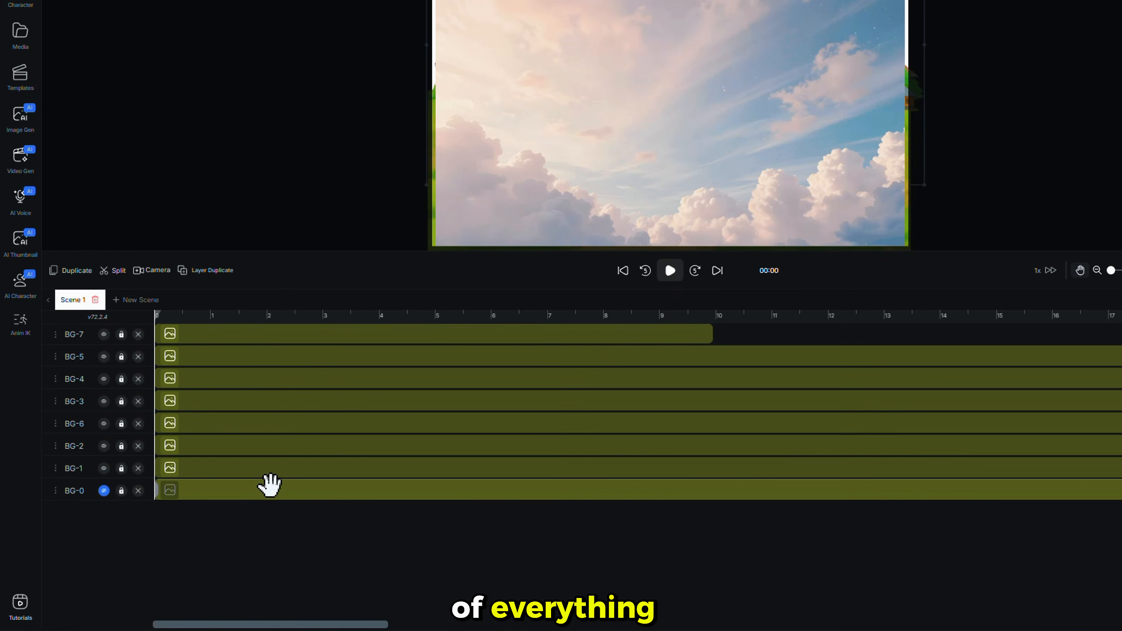
pyautogui.click(54, 335)
pyautogui.click(82, 256)
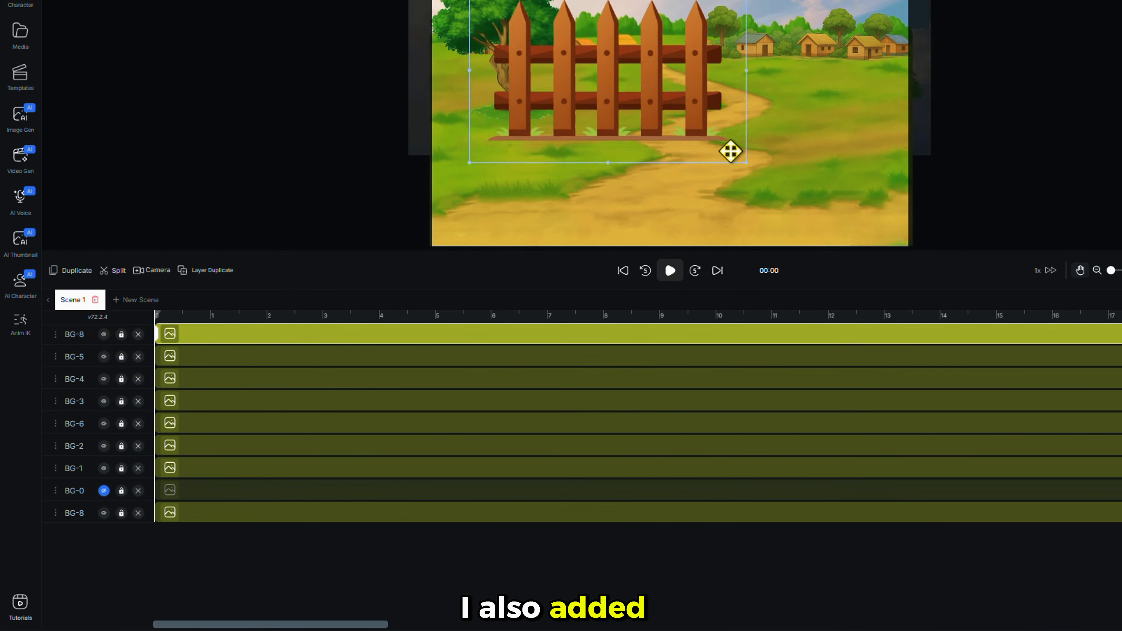
# Resize and duplicate the wooden fence beside the path, and shrink the ground crack image.
pyautogui.moveTo(729, 150); pyautogui.dragTo(801, 164)
pyautogui.hotkey('ctrl', 'd')
pyautogui.hotkey('ctrl', 'd')
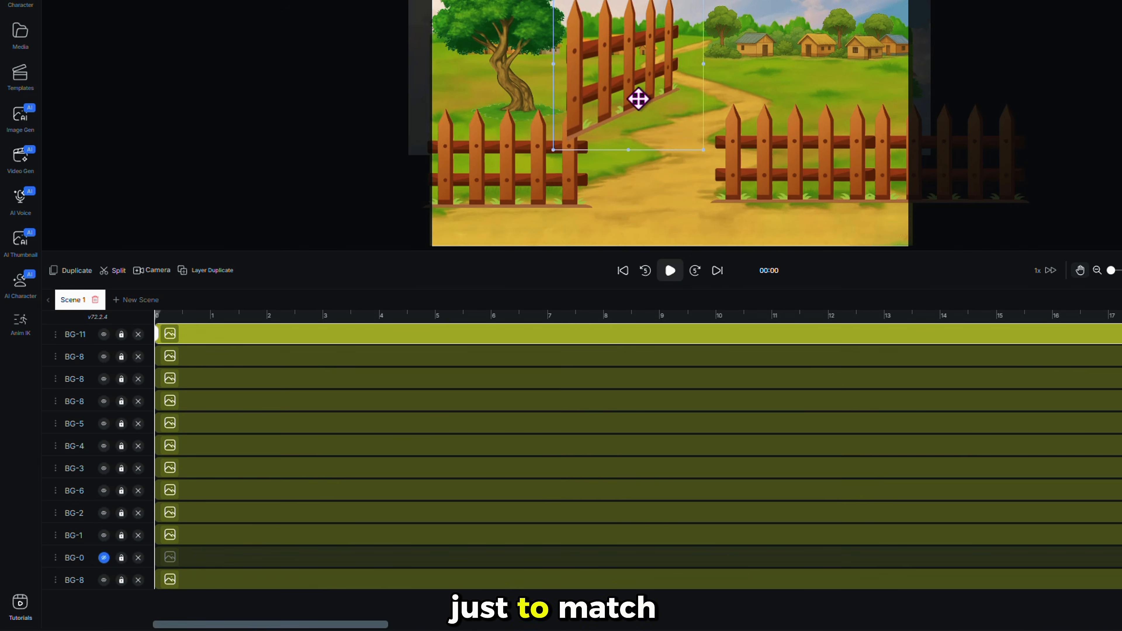
pyautogui.moveTo(639, 100); pyautogui.dragTo(643, 73)
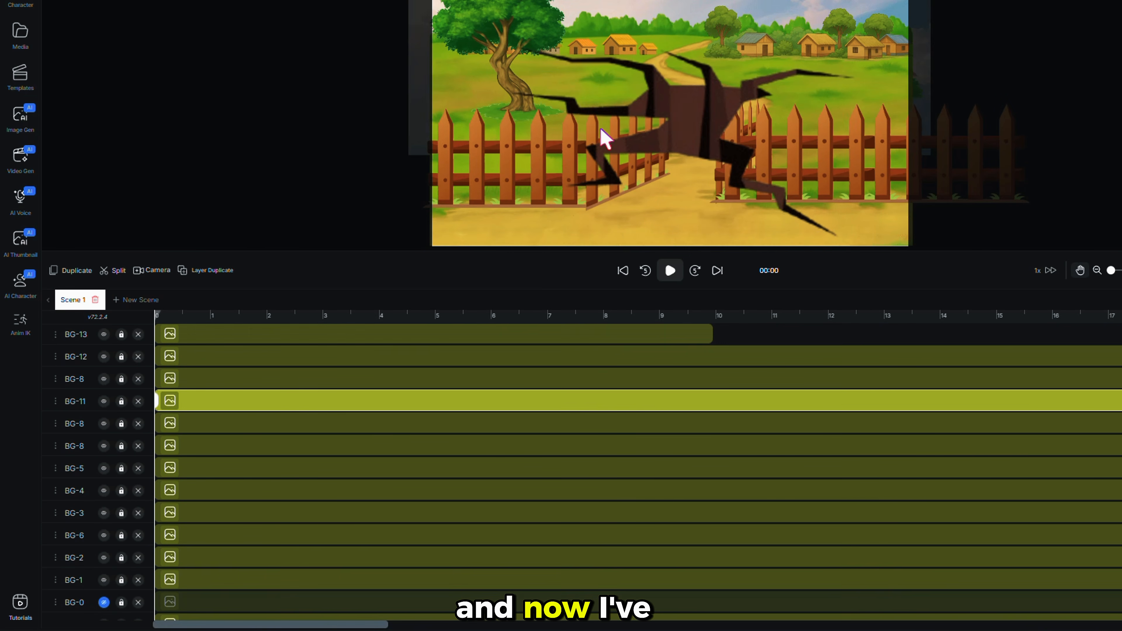
pyautogui.click(698, 103)
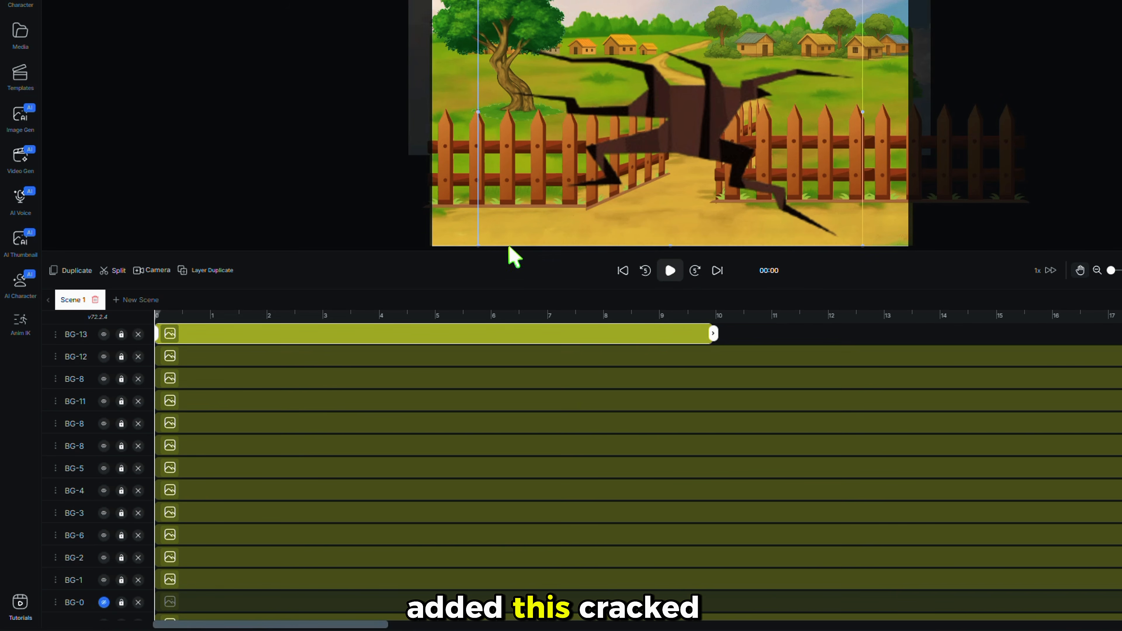
pyautogui.moveTo(478, 245); pyautogui.dragTo(812, 86)
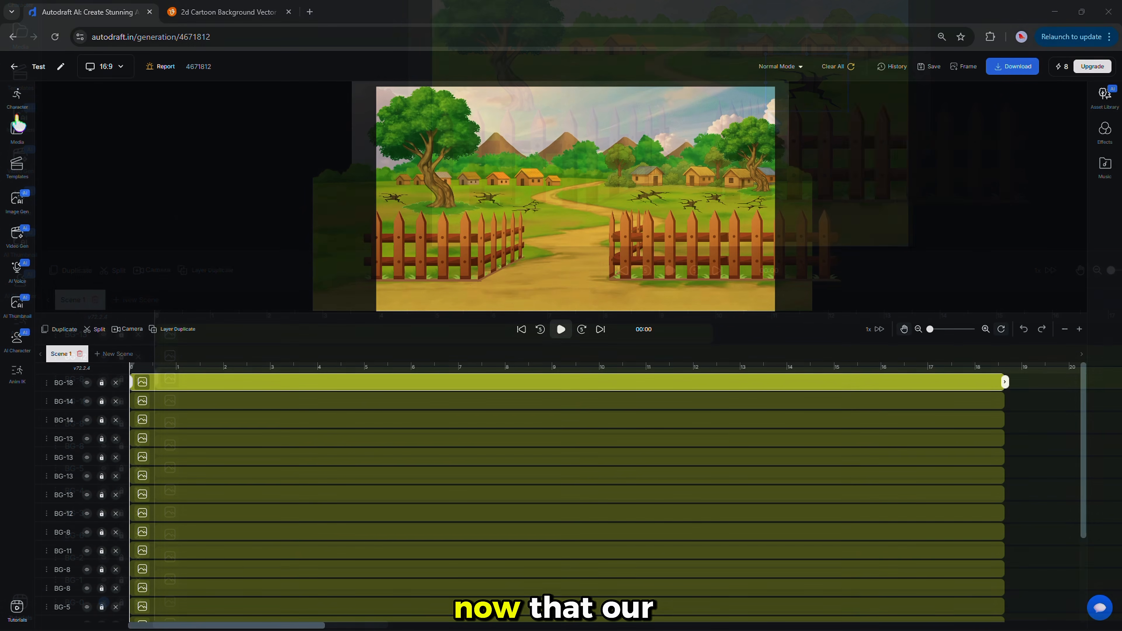
pyautogui.click(17, 128)
pyautogui.click(71, 119)
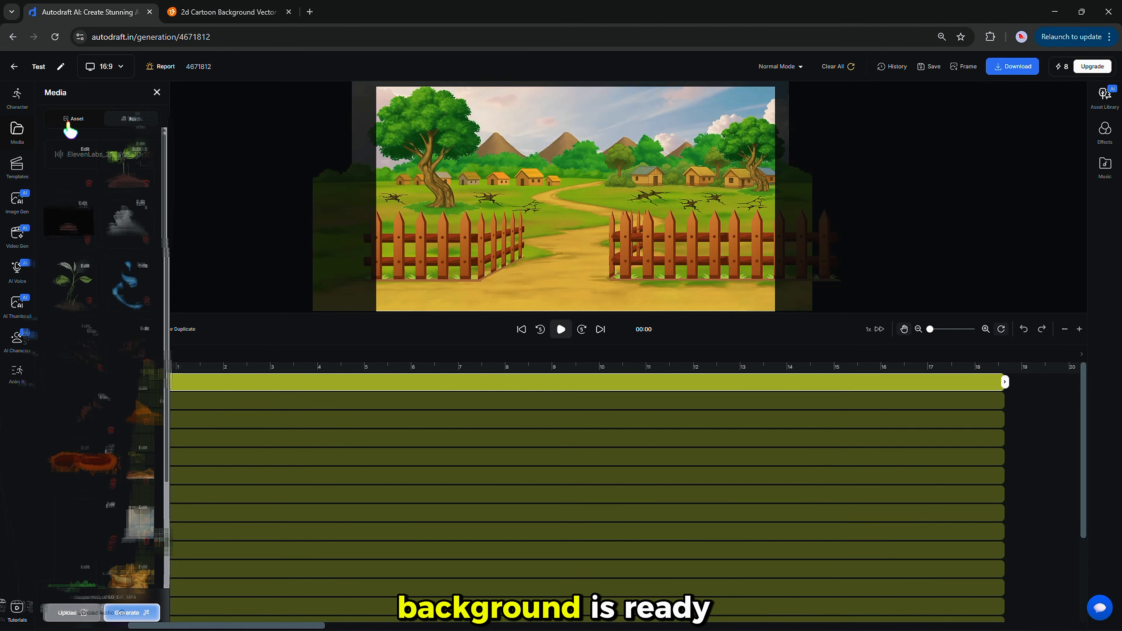
# Add the ElevenLabs narration audio to the timeline and move it to the bottom layer.
pyautogui.click(134, 122)
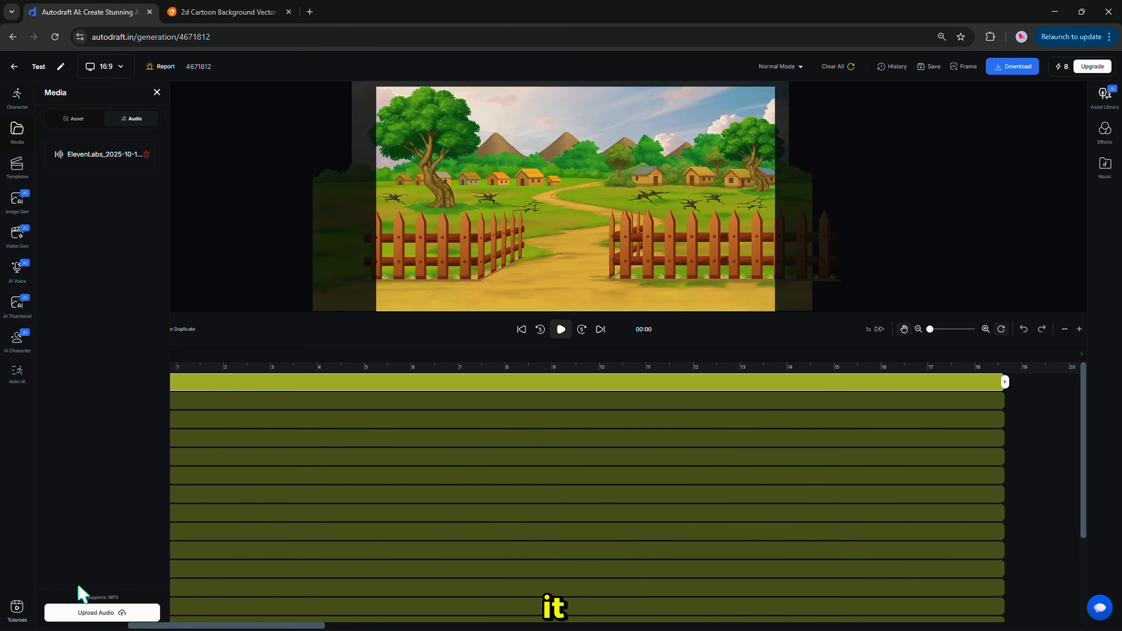
pyautogui.click(113, 157)
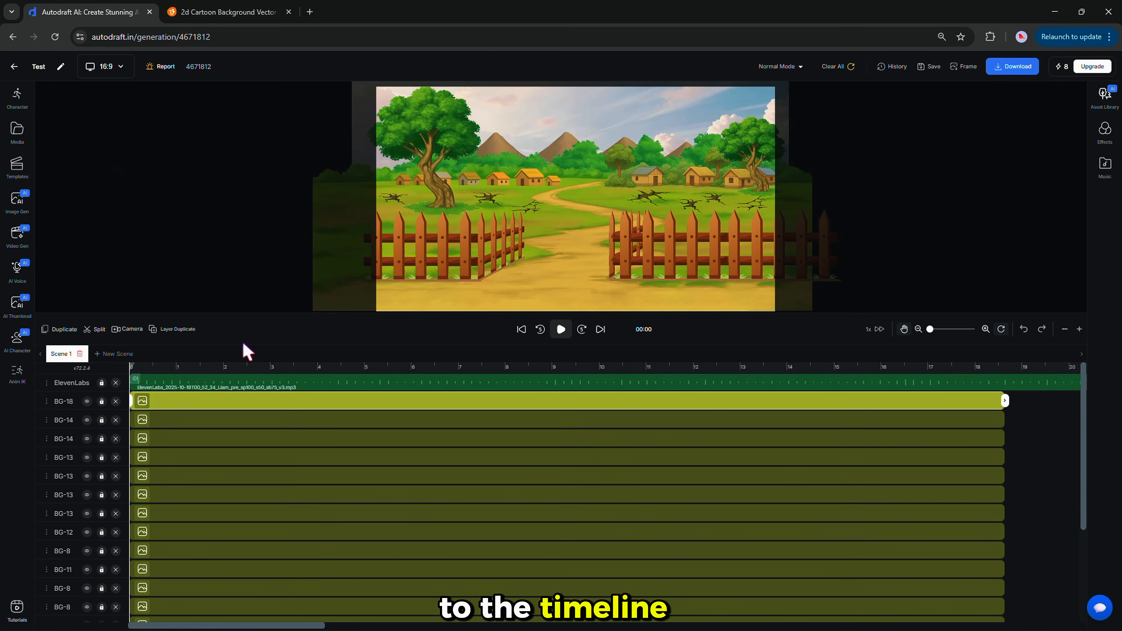
pyautogui.click(204, 387)
pyautogui.click(48, 383)
pyautogui.click(71, 322)
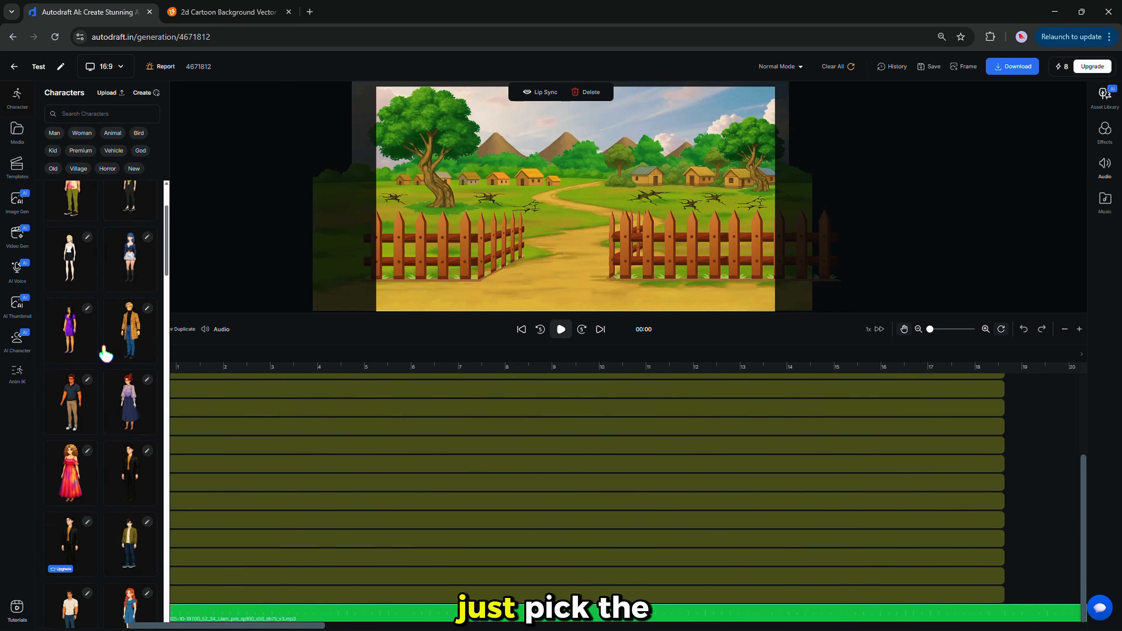
# Place the deepak character with a Walk animation on the village path and enlarge him.
pyautogui.click(132, 296)
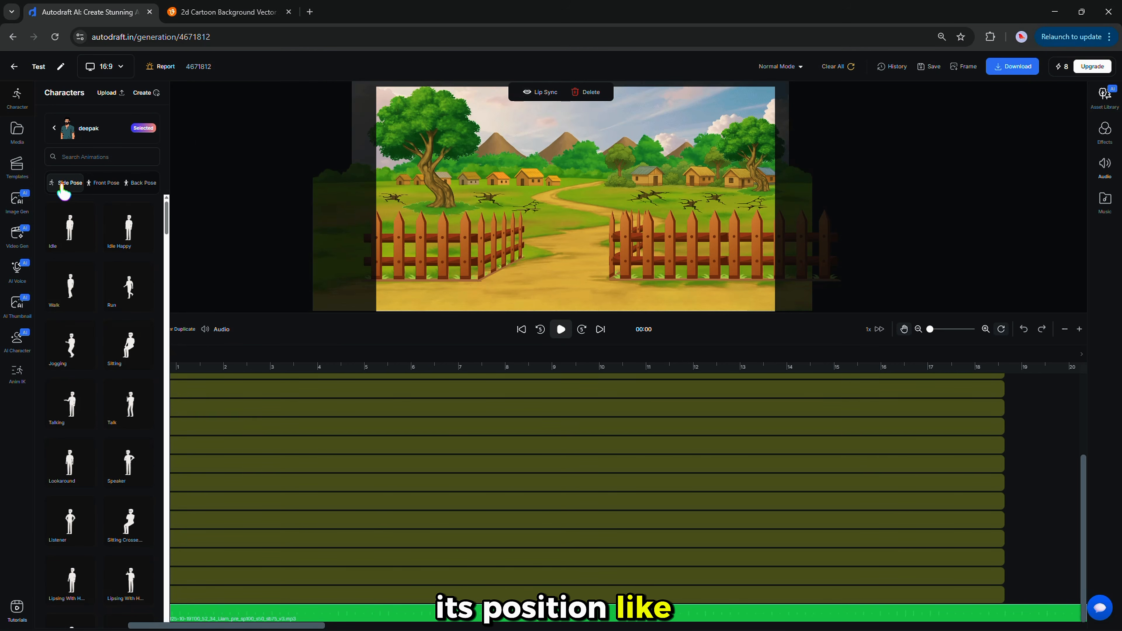
pyautogui.click(100, 183)
pyautogui.click(141, 183)
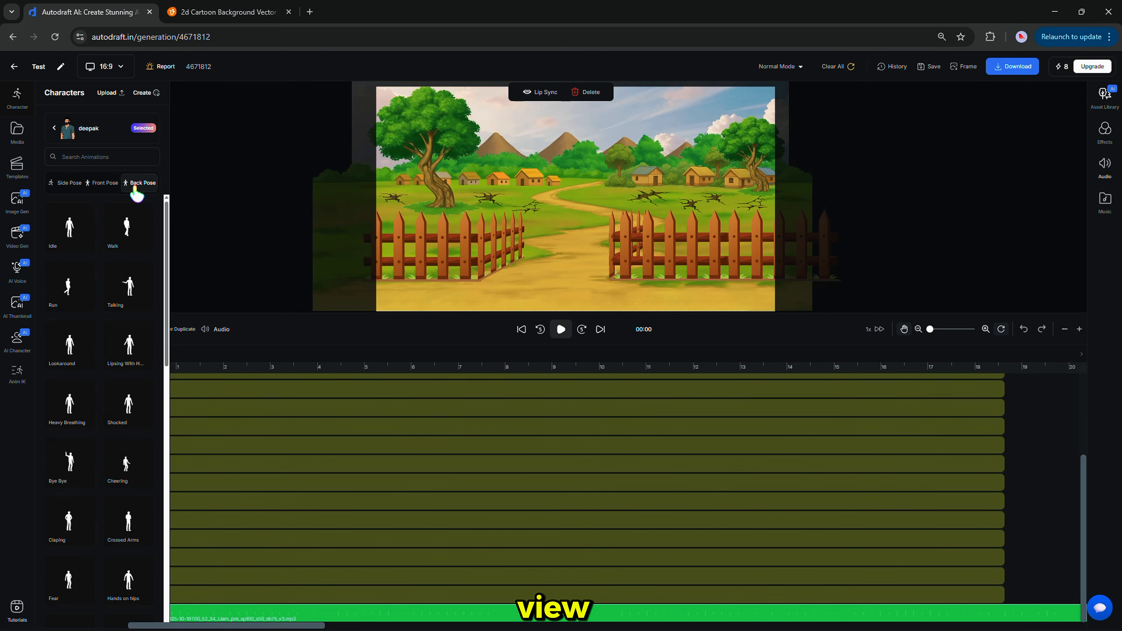
pyautogui.click(61, 184)
pyautogui.moveTo(167, 231)
pyautogui.mouseDown()
pyautogui.moveTo(167, 312)
pyautogui.moveTo(166, 227)
pyautogui.mouseUp()
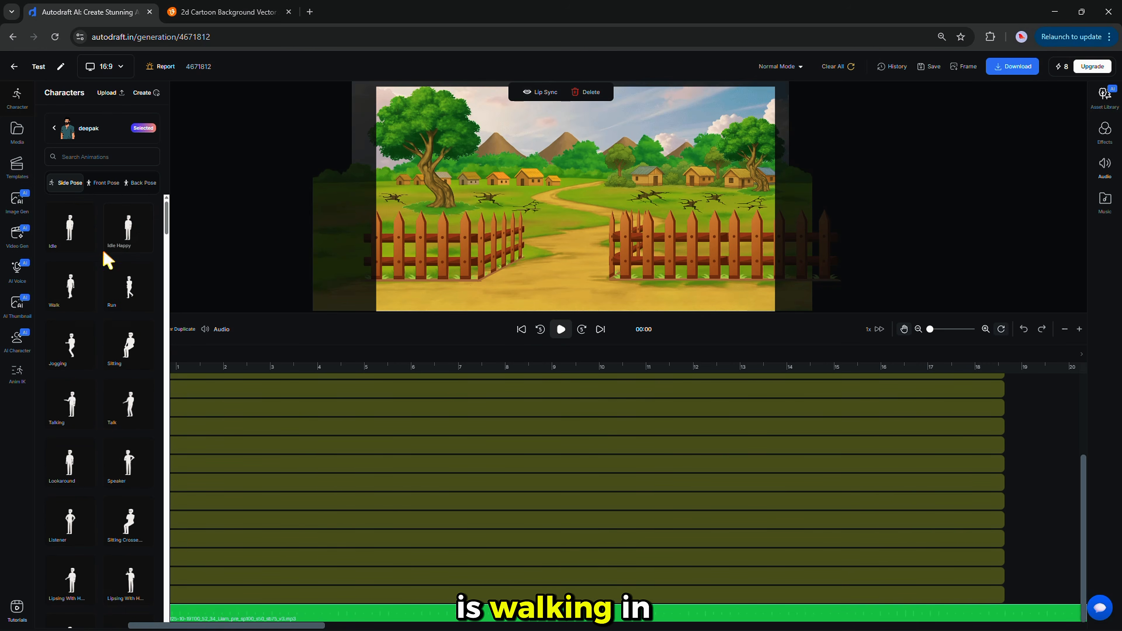
pyautogui.click(70, 295)
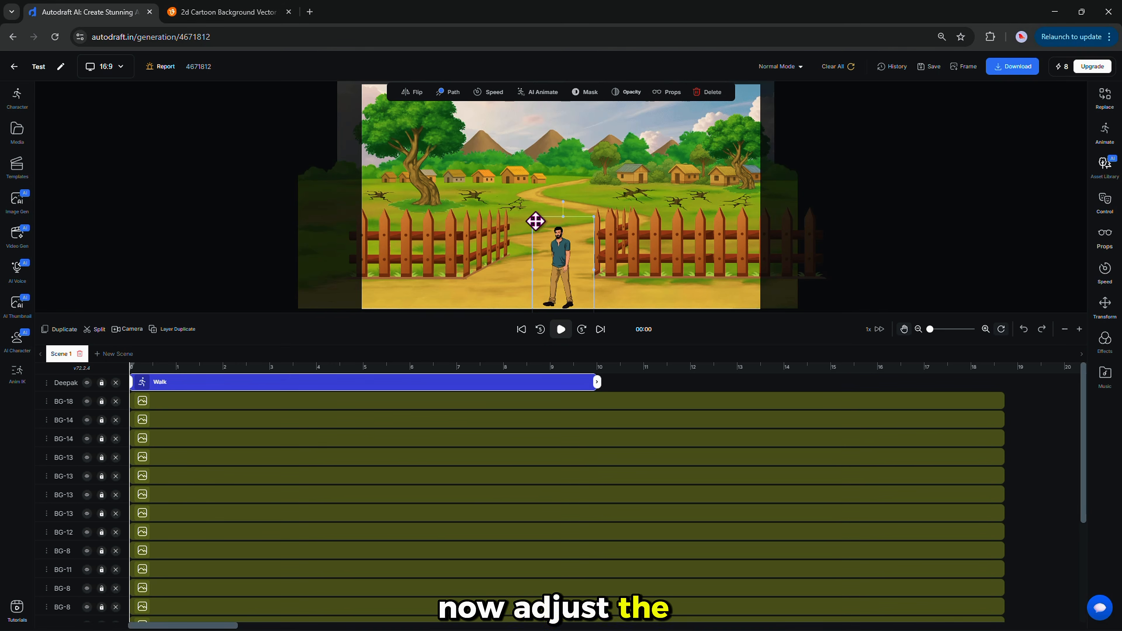
pyautogui.moveTo(532, 217); pyautogui.dragTo(505, 162)
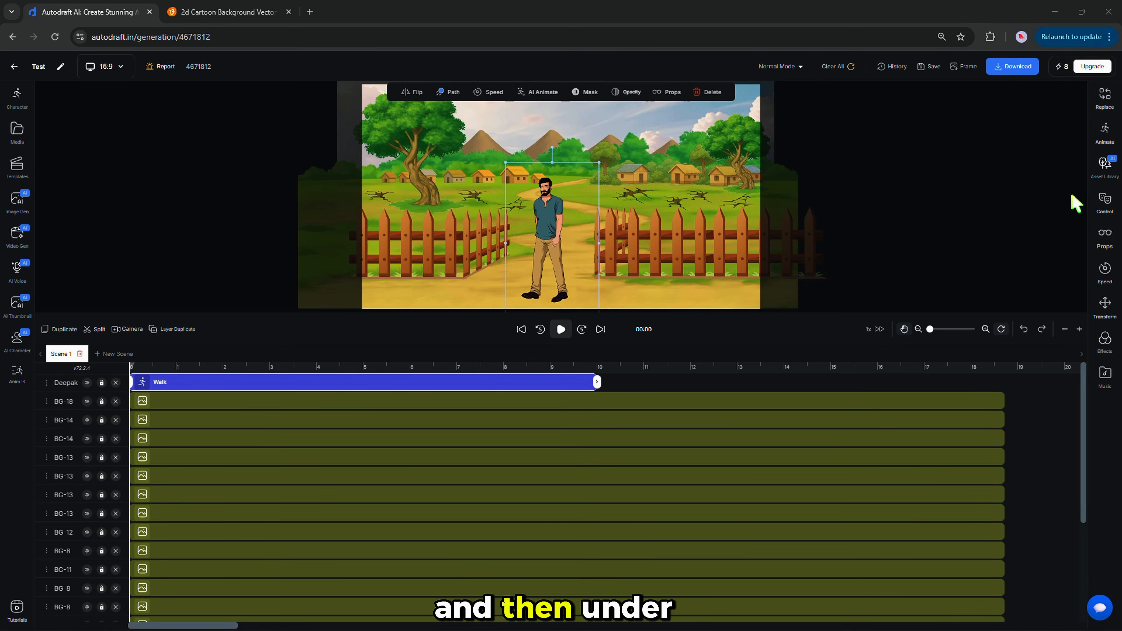
pyautogui.click(1105, 201)
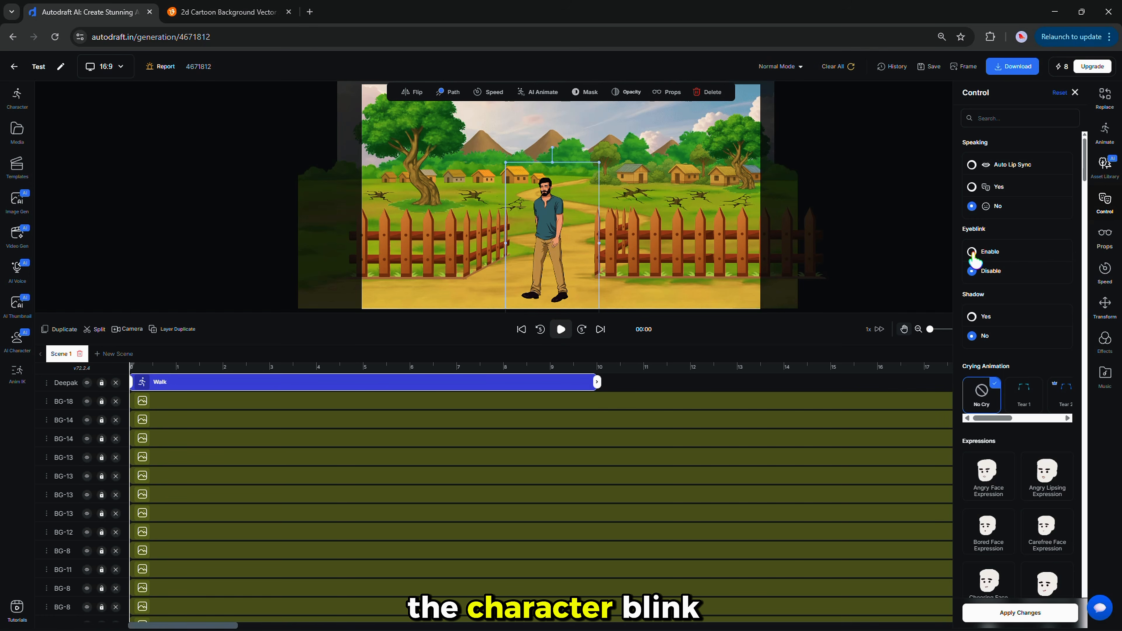
# Give Deepak a 0.6-opacity shadow, set Speaking to No, and apply the control changes.
pyautogui.click(978, 317)
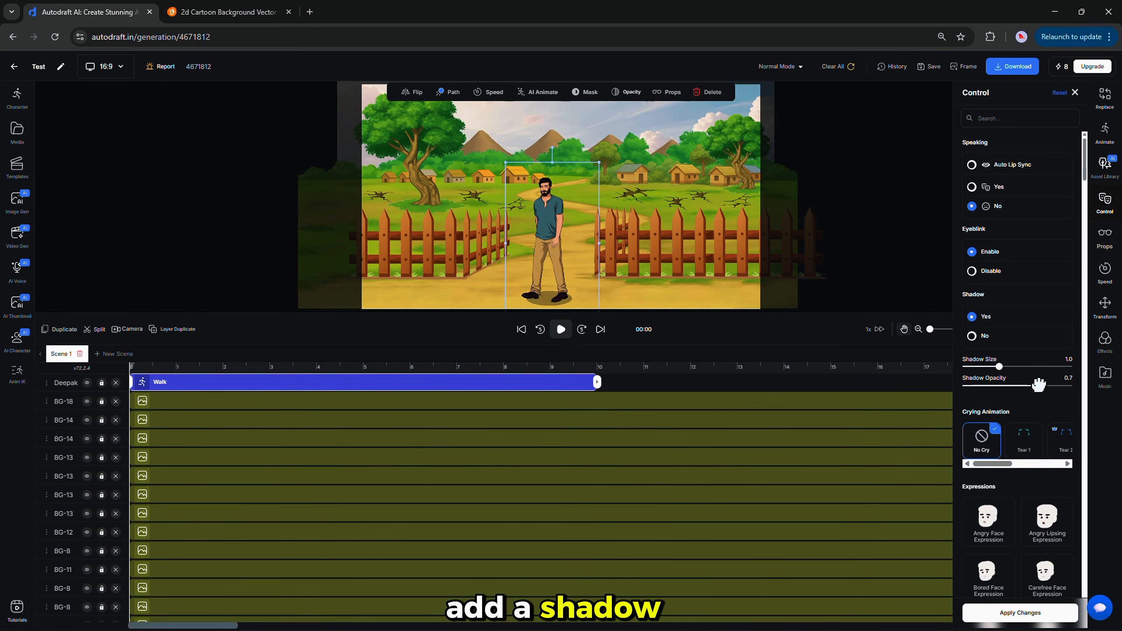
pyautogui.moveTo(1038, 385); pyautogui.dragTo(1032, 385)
pyautogui.scroll(-4, 1038, 398)
pyautogui.scroll(-10, 1031, 502)
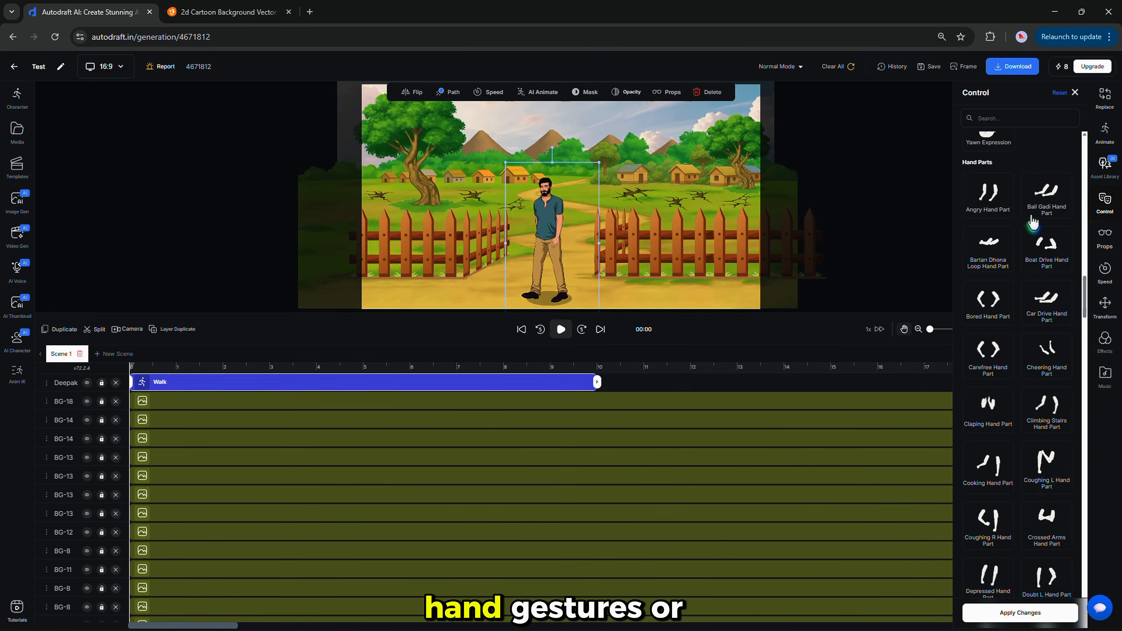
pyautogui.scroll(-15, 1042, 563)
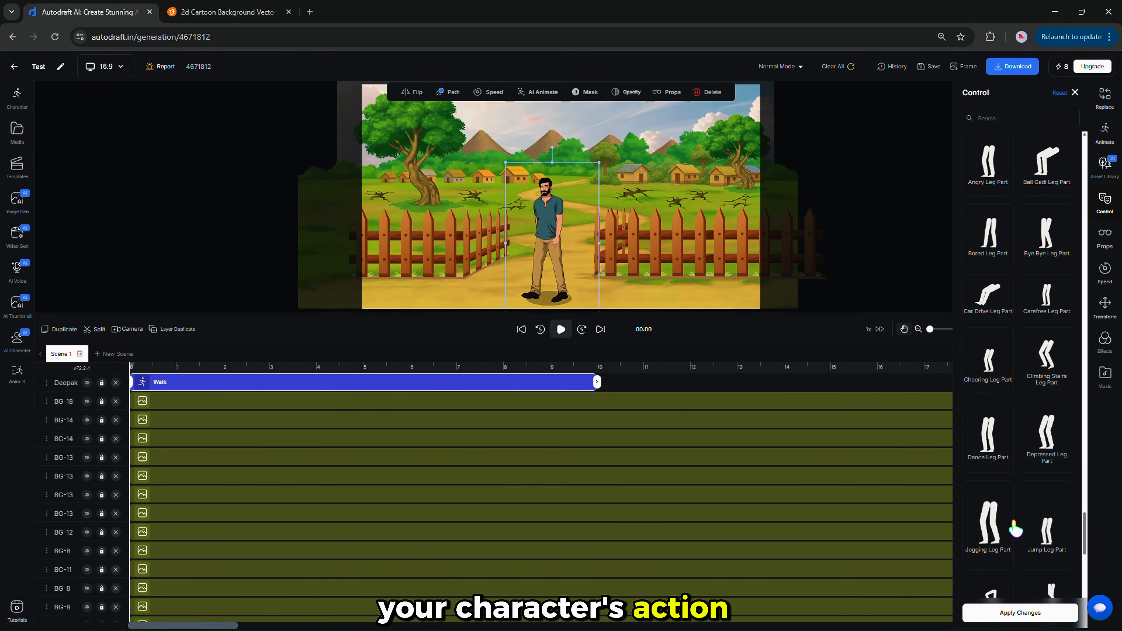
pyautogui.moveTo(1084, 521); pyautogui.dragTo(1116, 143)
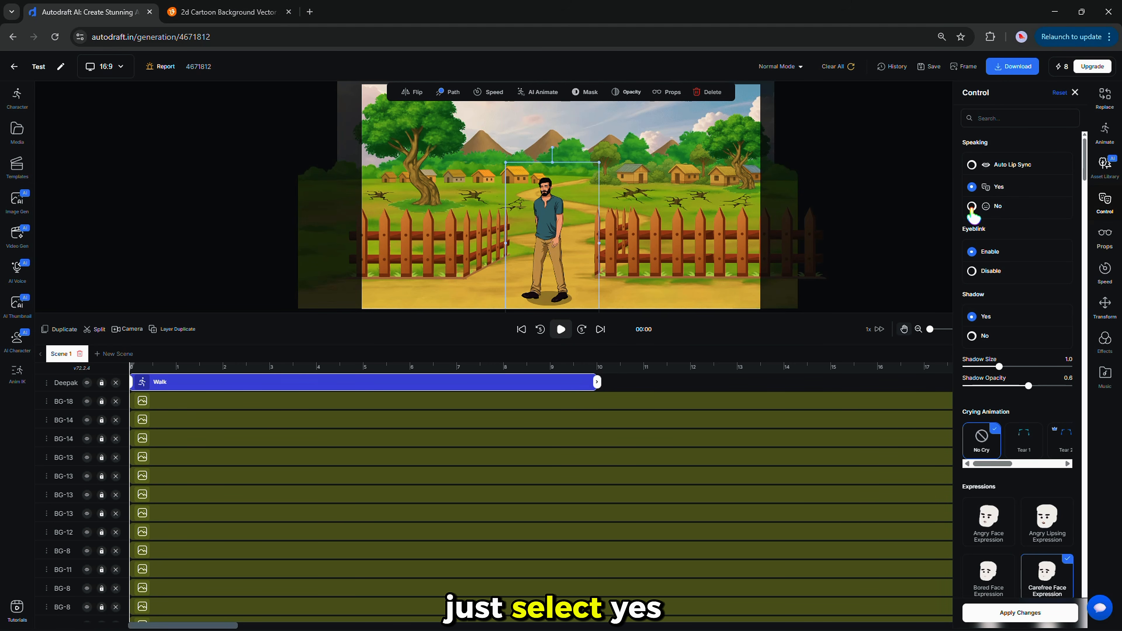
pyautogui.click(971, 206)
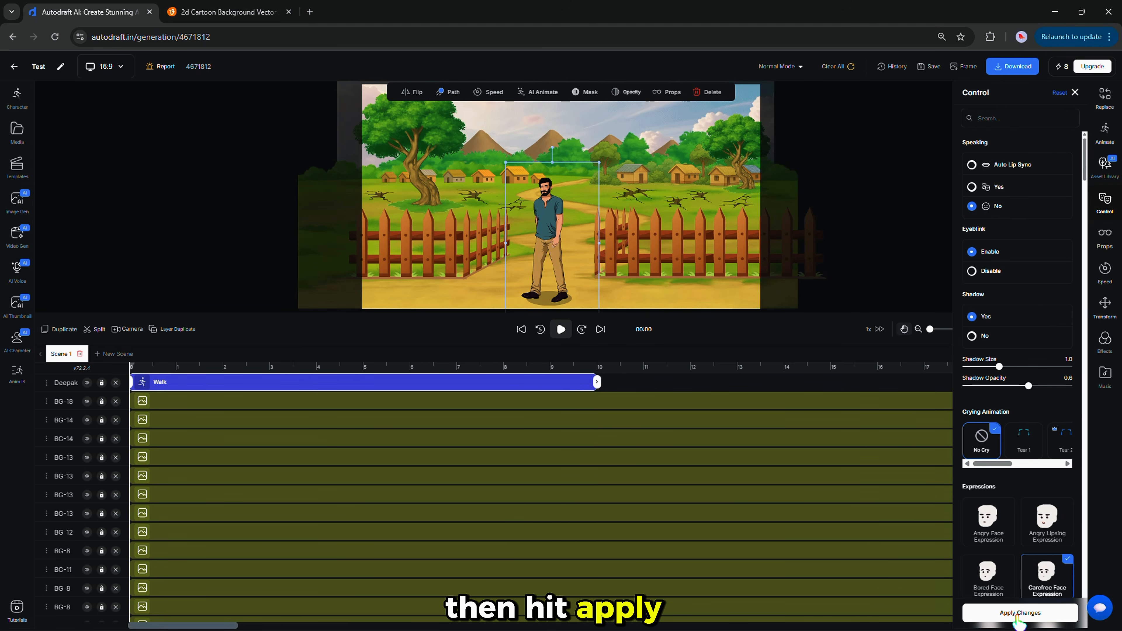
pyautogui.click(1017, 616)
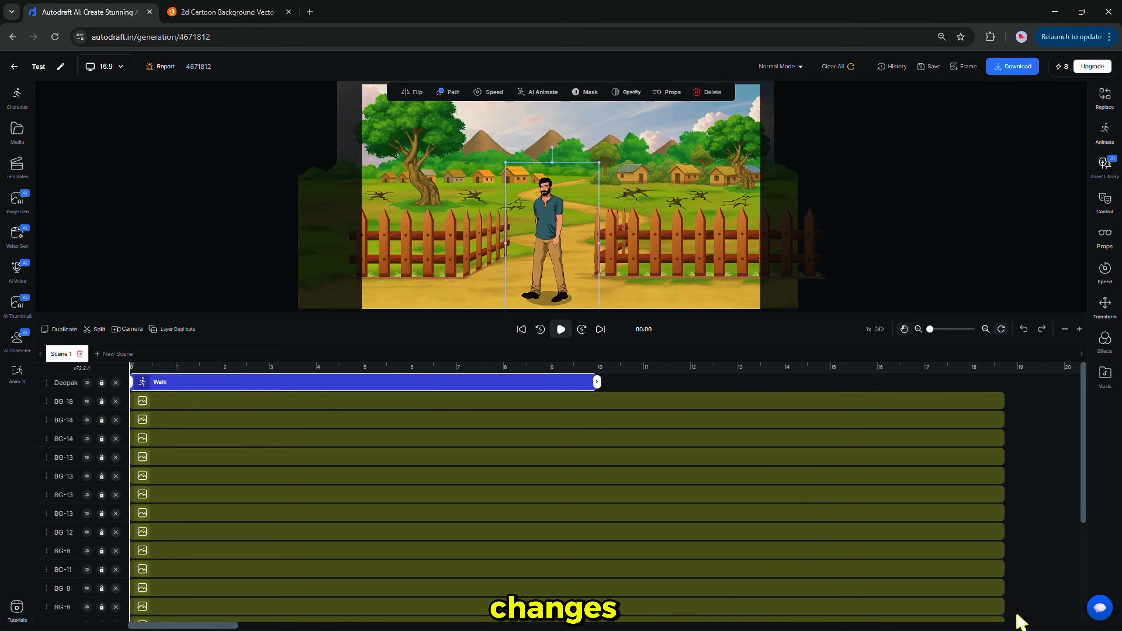
# Preview the scene and move Deepak's Walk clip to start at 9 s.
pyautogui.click(560, 329)
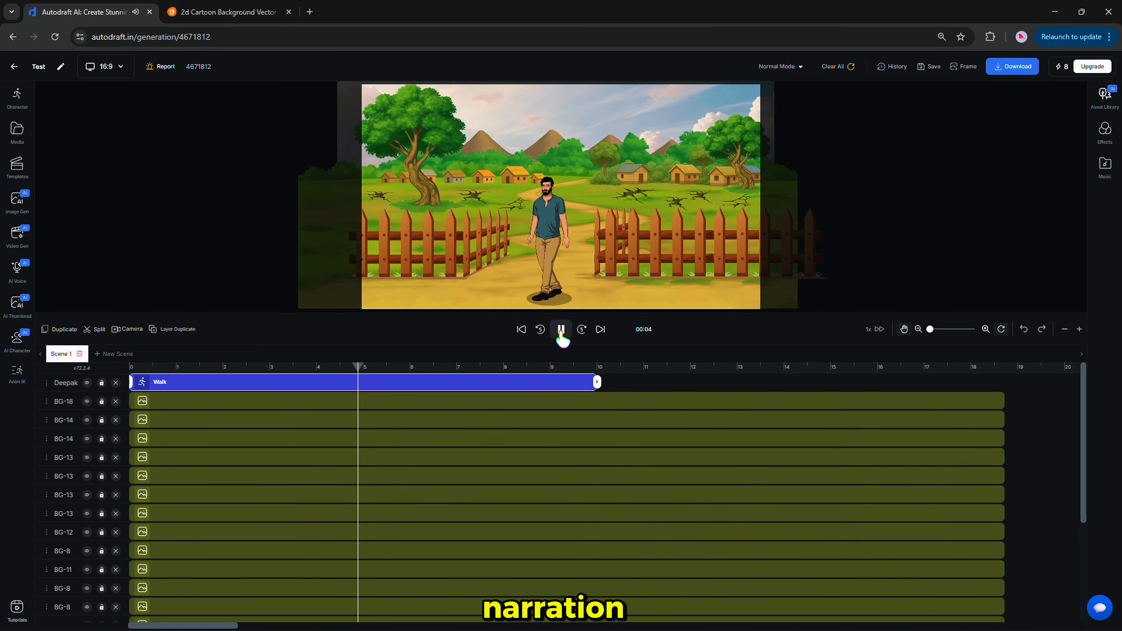
pyautogui.click(552, 375)
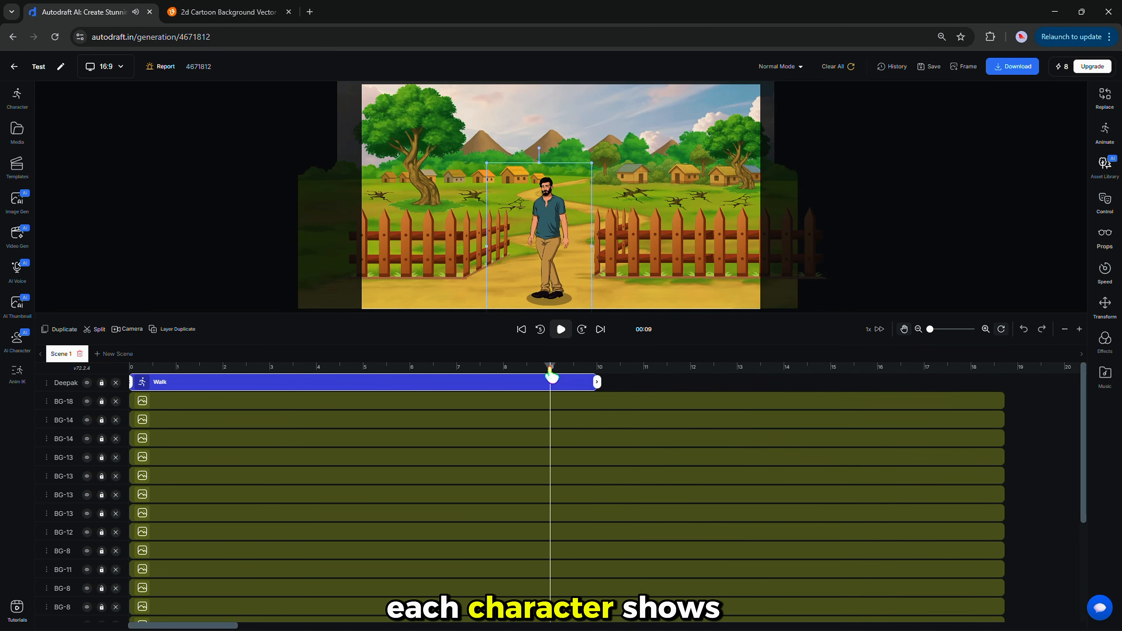
pyautogui.click(384, 390)
pyautogui.moveTo(200, 389); pyautogui.dragTo(616, 381)
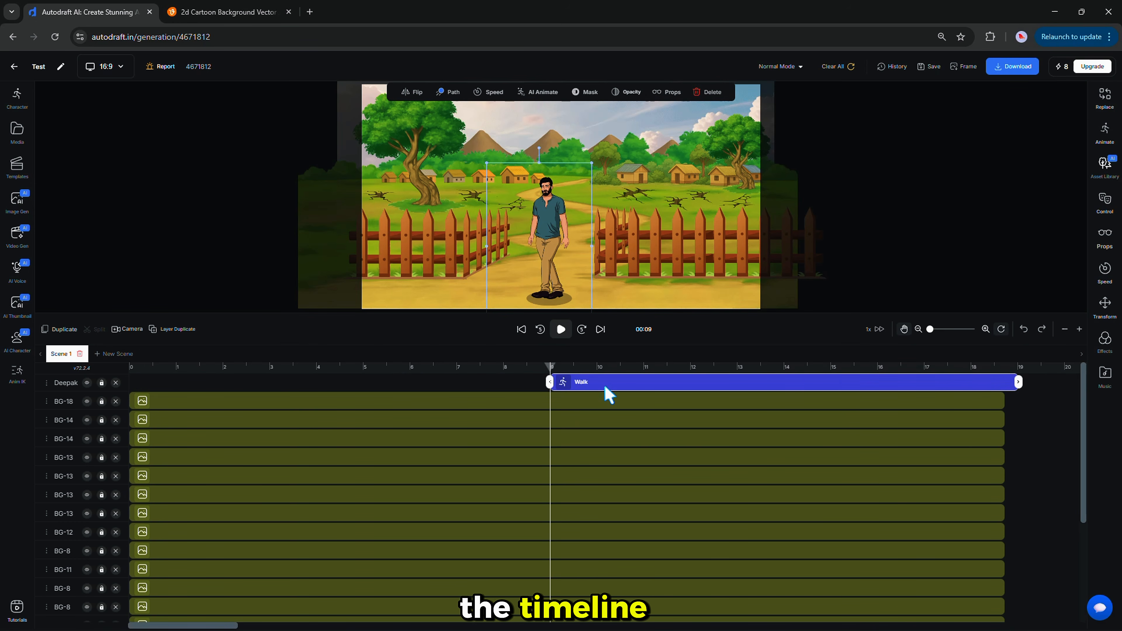
# Reposition Deepak's walk path from the right edge toward the middle of the village path, then preview it.
pyautogui.moveTo(557, 251); pyautogui.dragTo(794, 251)
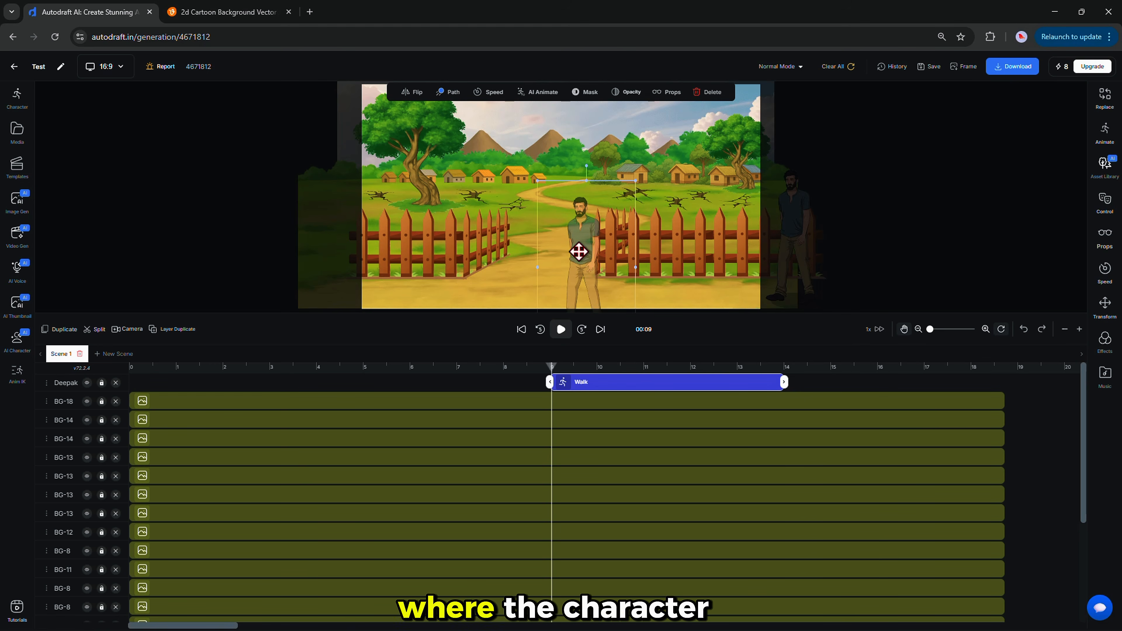
pyautogui.moveTo(579, 251); pyautogui.dragTo(558, 222)
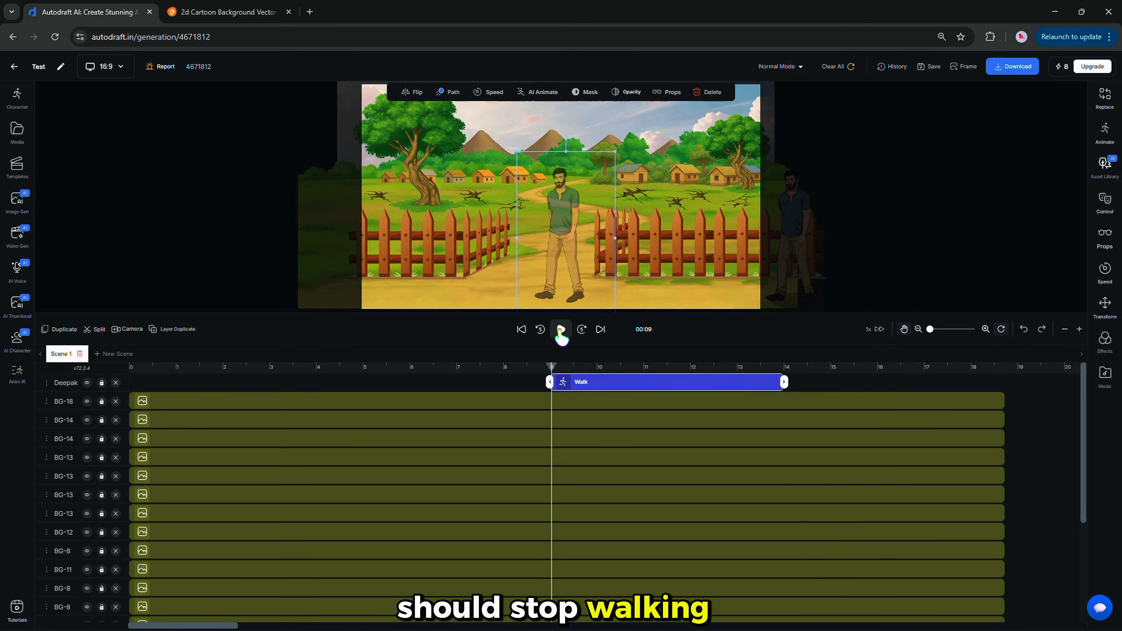
pyautogui.click(561, 331)
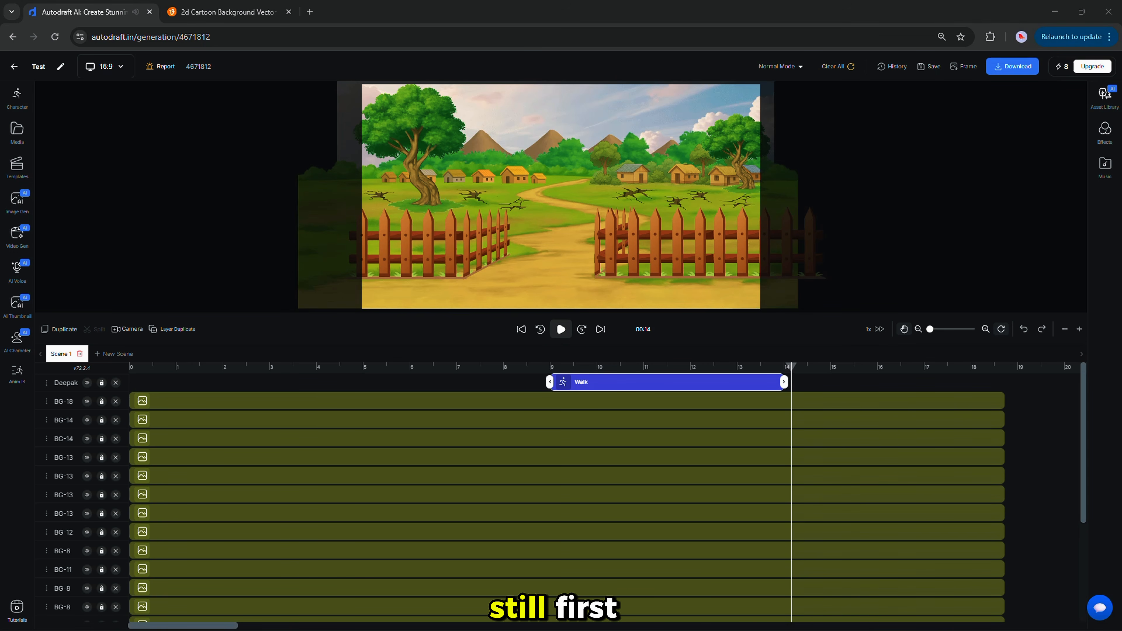
# Split Deepak's Walk clip at 13 s and change the second part to Idle Happy.
pyautogui.click(785, 382)
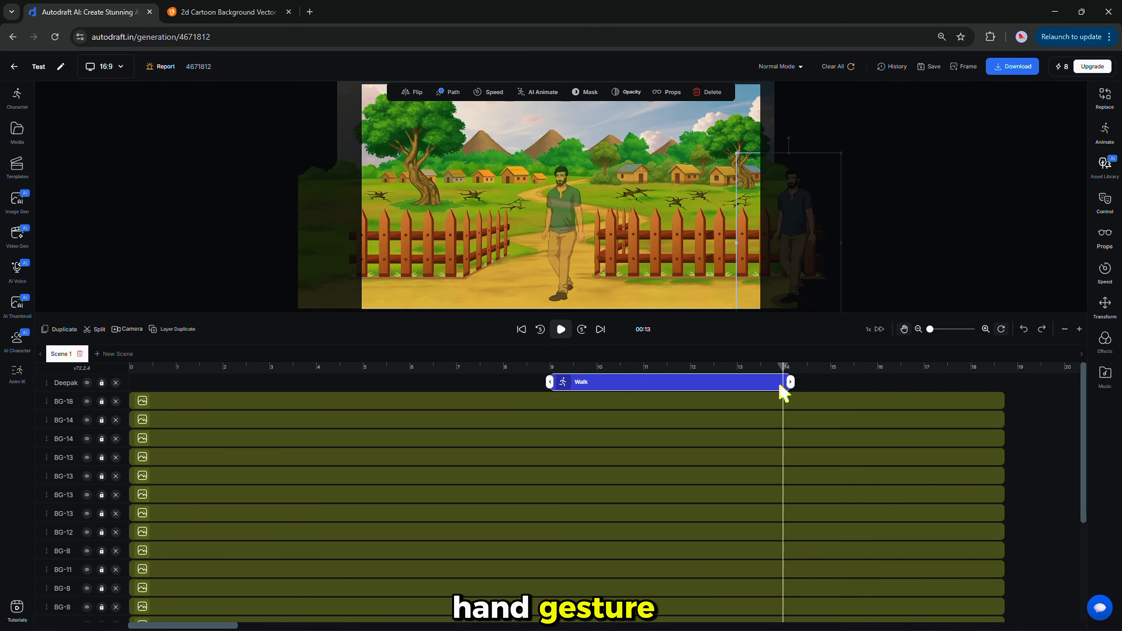
pyautogui.click(98, 331)
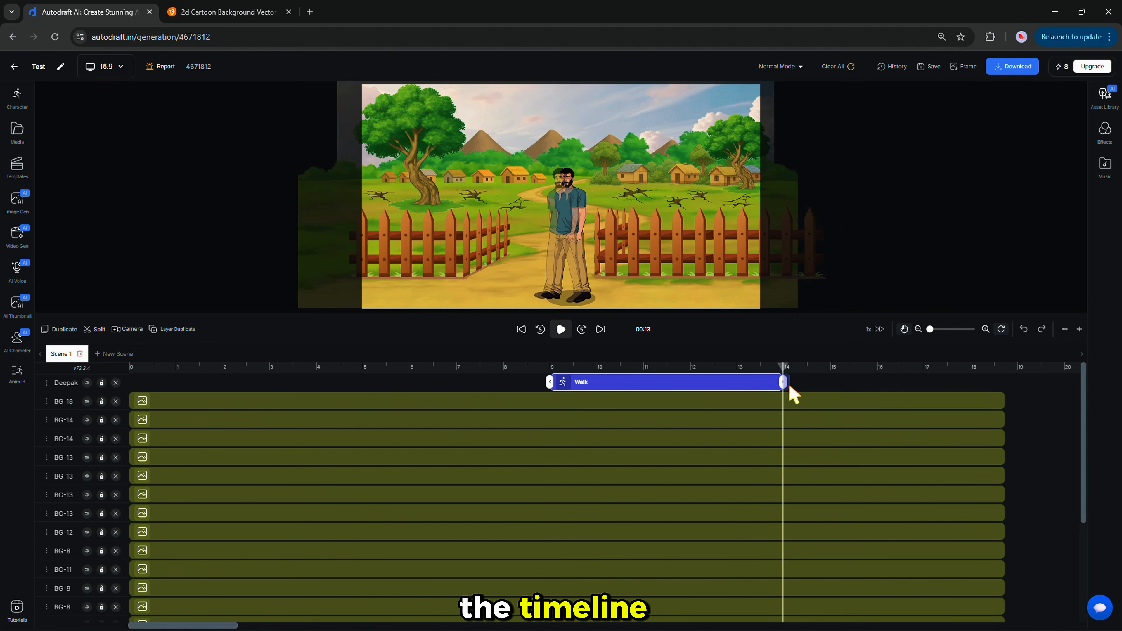
pyautogui.click(790, 385)
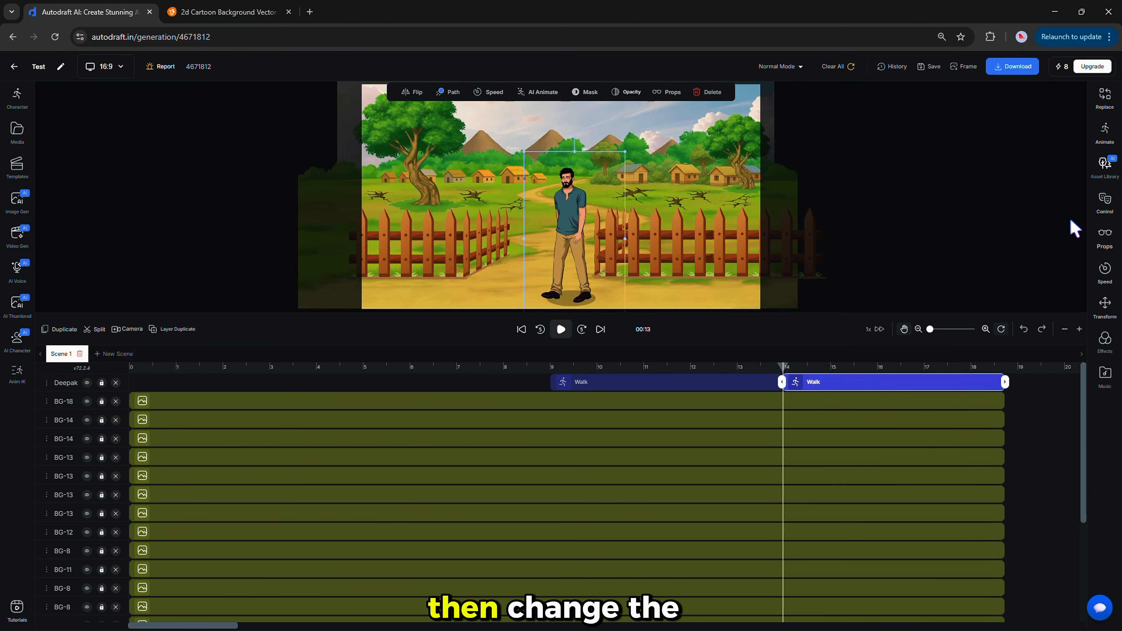
pyautogui.click(1104, 133)
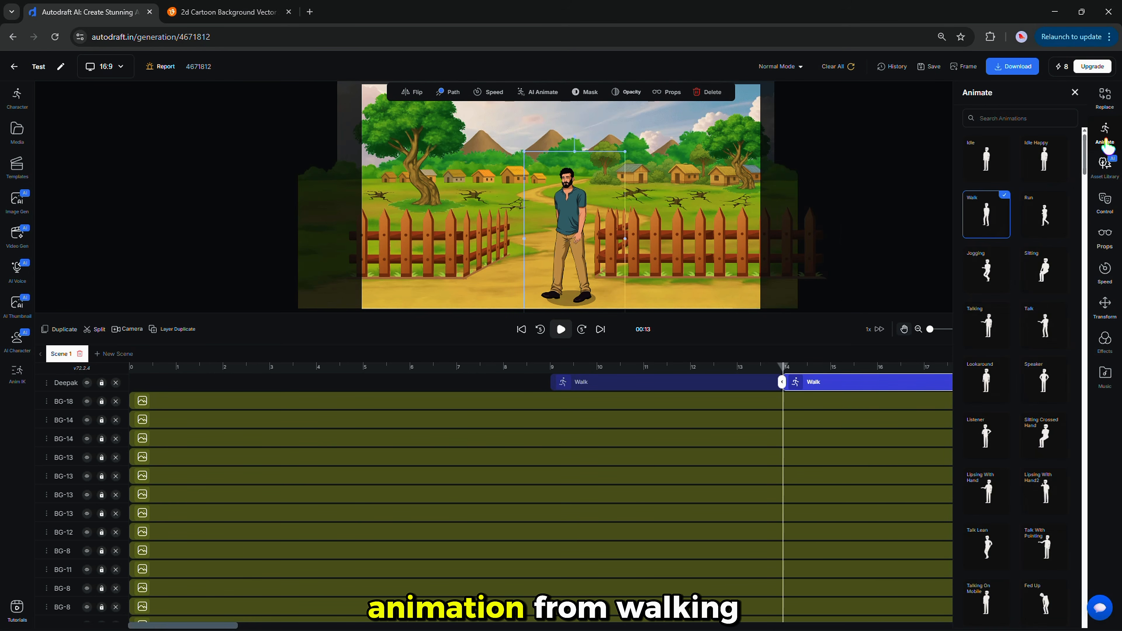
pyautogui.click(1044, 162)
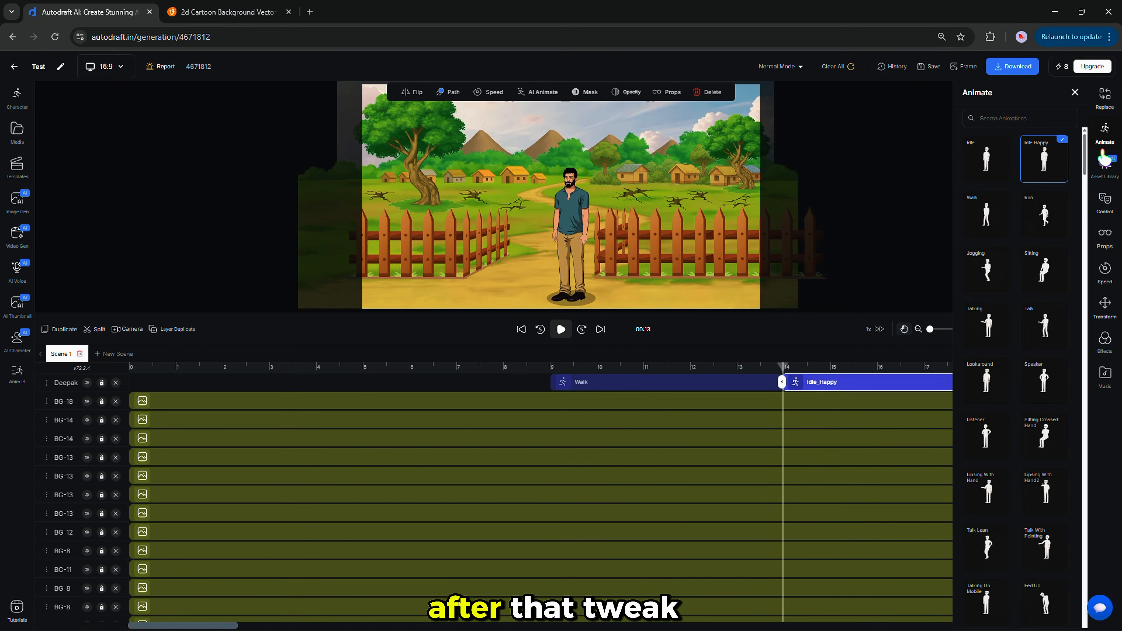
# Give the Idle Happy clip Listener Hand and Leg Parts, and trim it to end at 14 s.
pyautogui.click(1104, 201)
pyautogui.scroll(-10, 1018, 526)
pyautogui.click(989, 420)
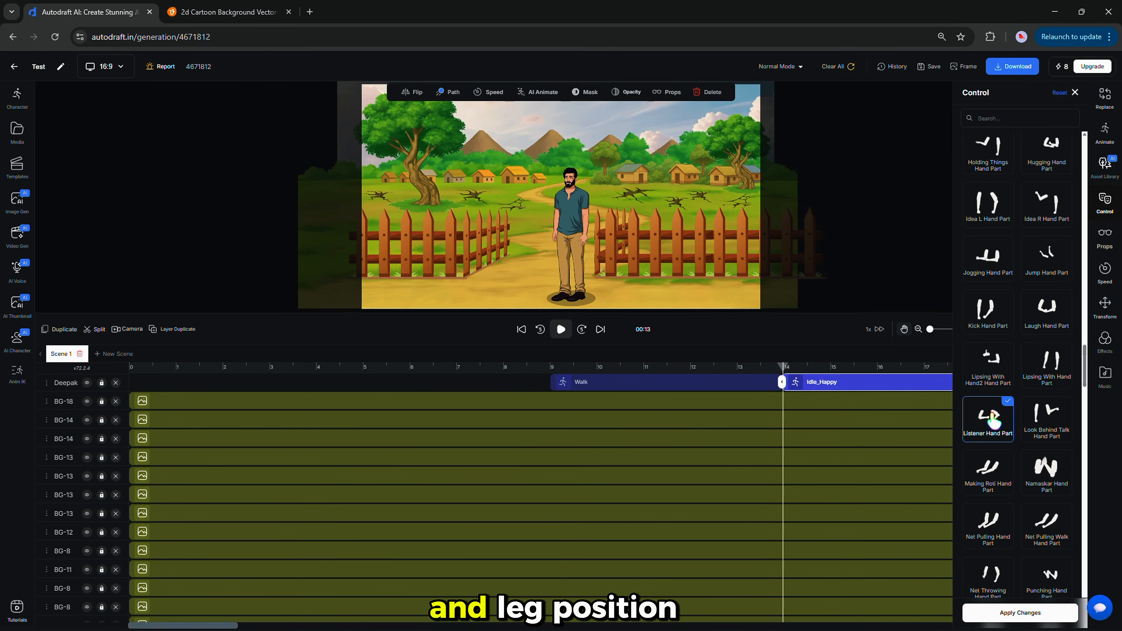
pyautogui.scroll(-10, 993, 441)
pyautogui.click(1023, 550)
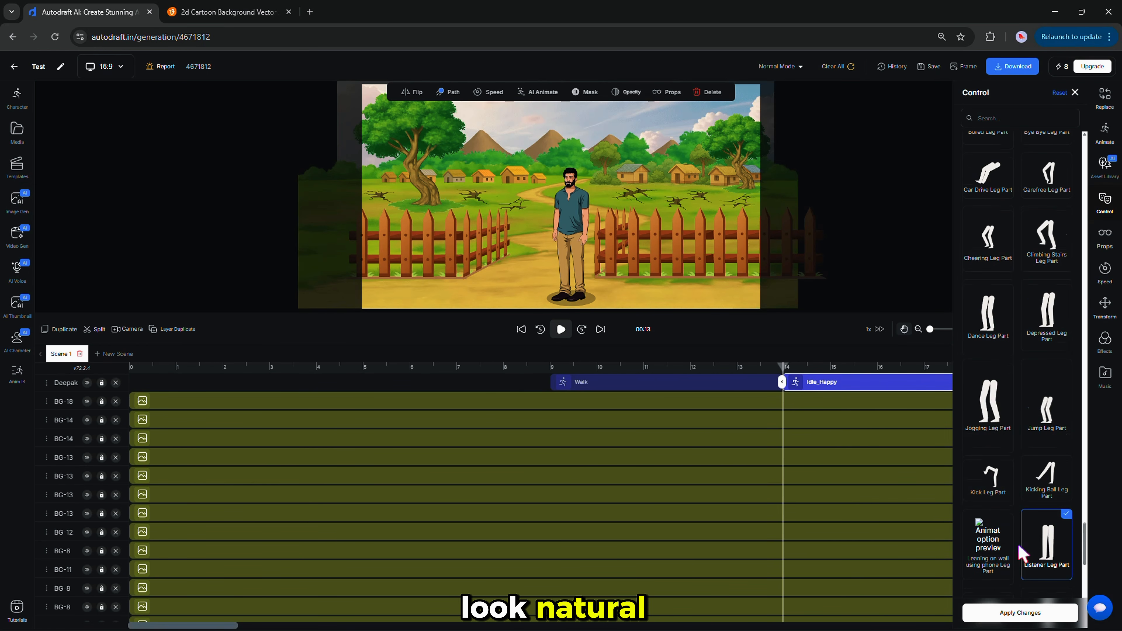
pyautogui.scroll(-4, 1038, 526)
pyautogui.click(1018, 613)
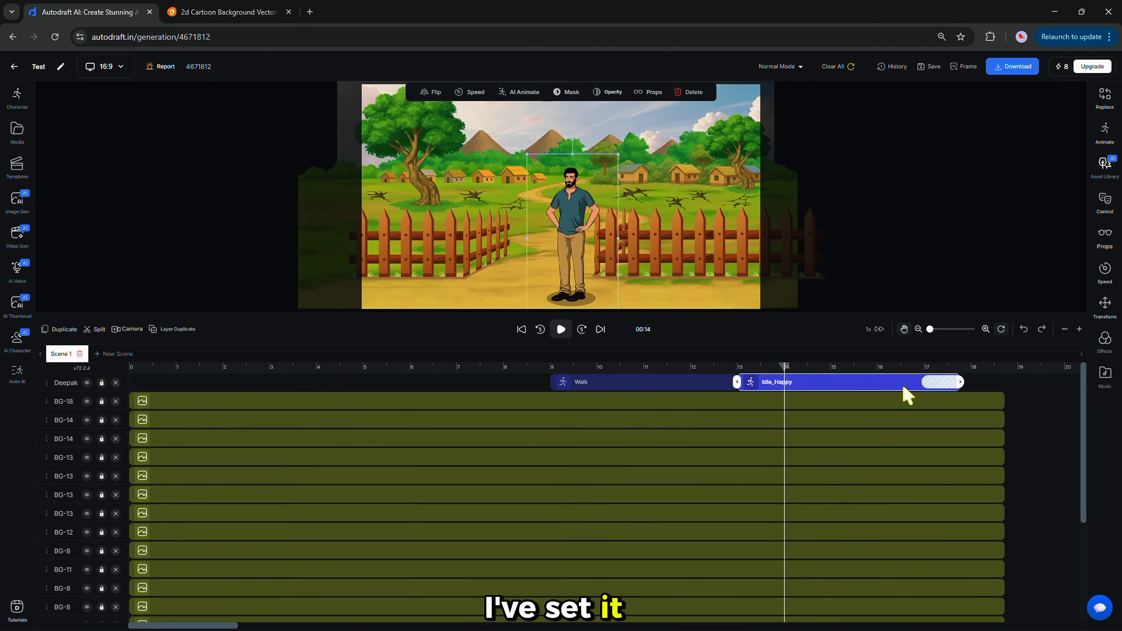
pyautogui.moveTo(788, 381); pyautogui.dragTo(787, 381)
pyautogui.moveTo(785, 367)
pyautogui.mouseDown()
pyautogui.moveTo(711, 366)
pyautogui.moveTo(765, 358)
pyautogui.mouseUp()
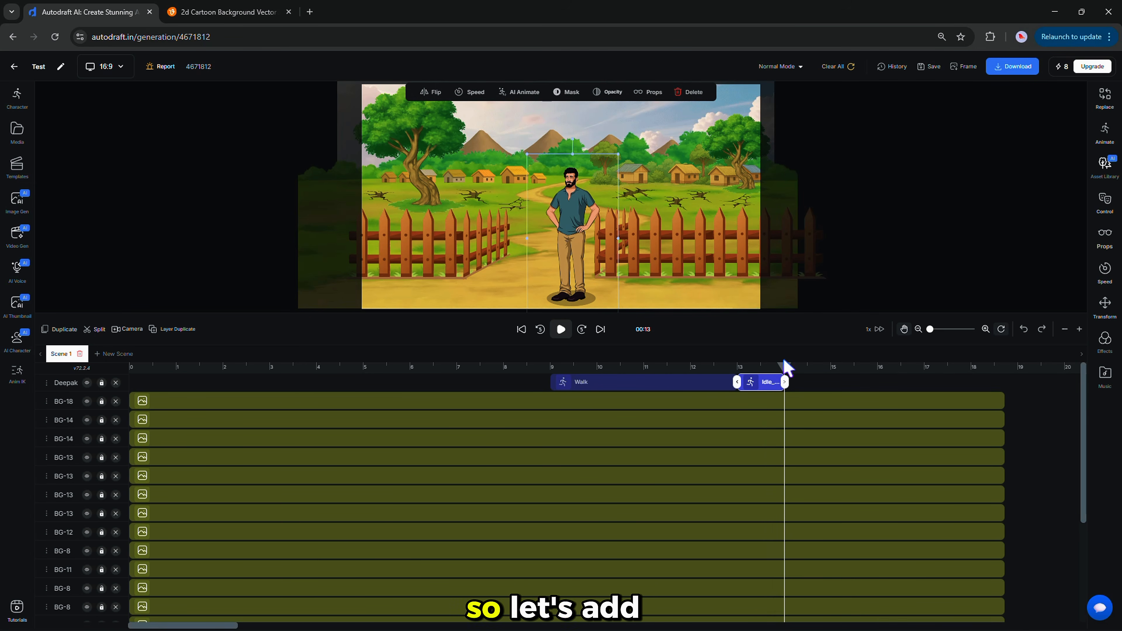
# Add a back-pose Idle clip for Deepak at 14 s and enlarge him to full size.
pyautogui.click(17, 97)
pyautogui.click(139, 185)
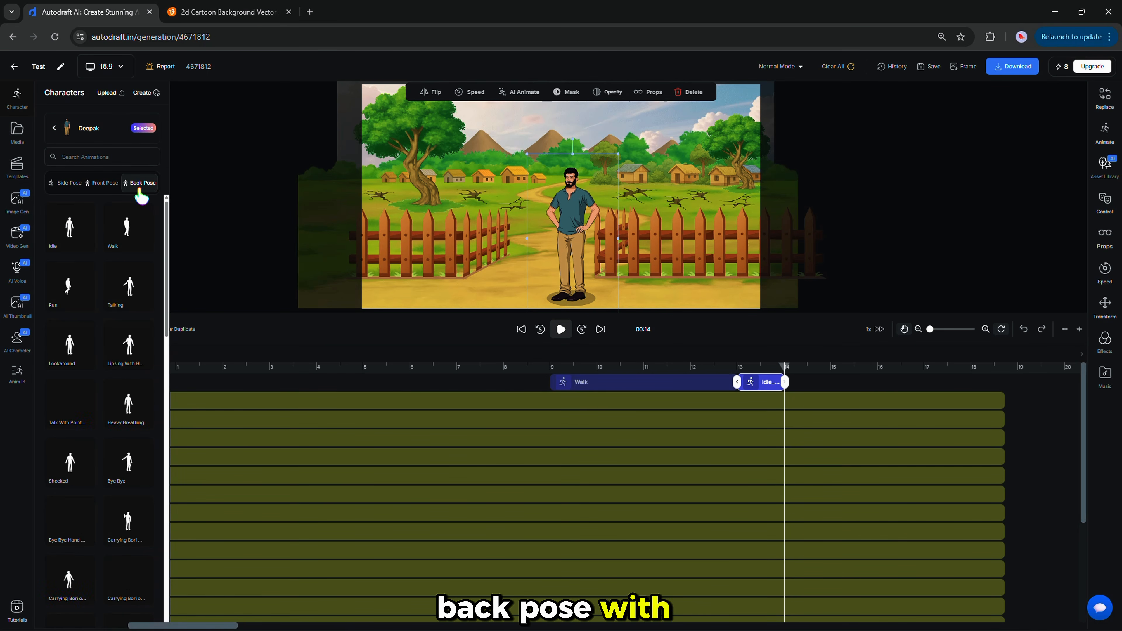
pyautogui.moveTo(73, 233); pyautogui.dragTo(790, 368)
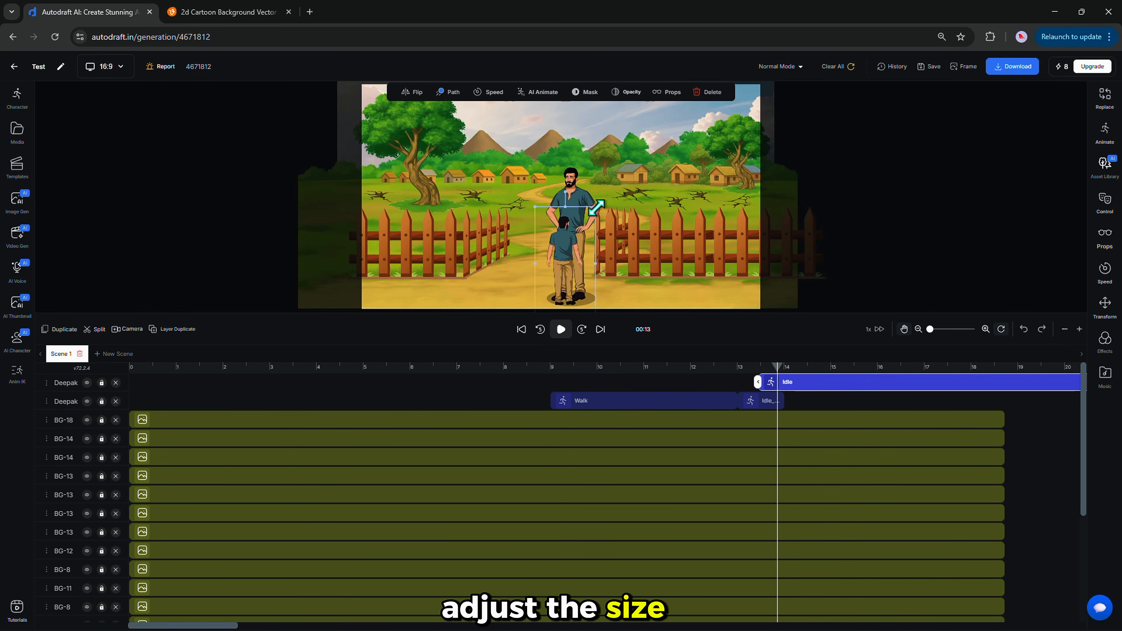
pyautogui.moveTo(596, 208); pyautogui.dragTo(624, 181)
# Change Deepak's back-view clip to the Hands on hips animation.
pyautogui.click(1104, 201)
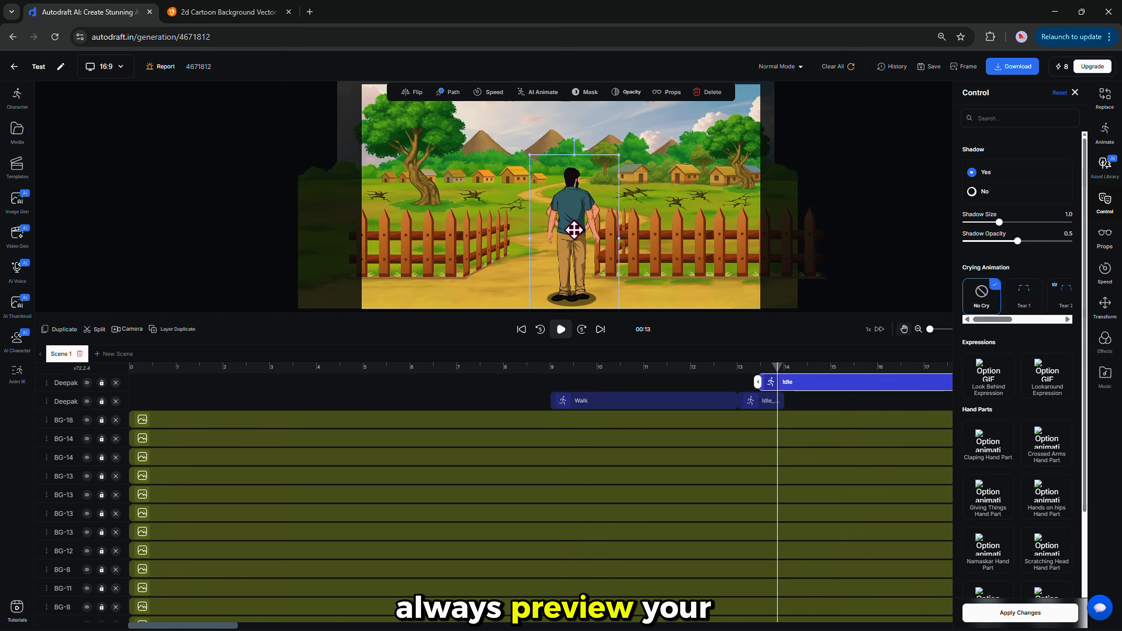
pyautogui.click(1108, 132)
pyautogui.scroll(-5, 997, 442)
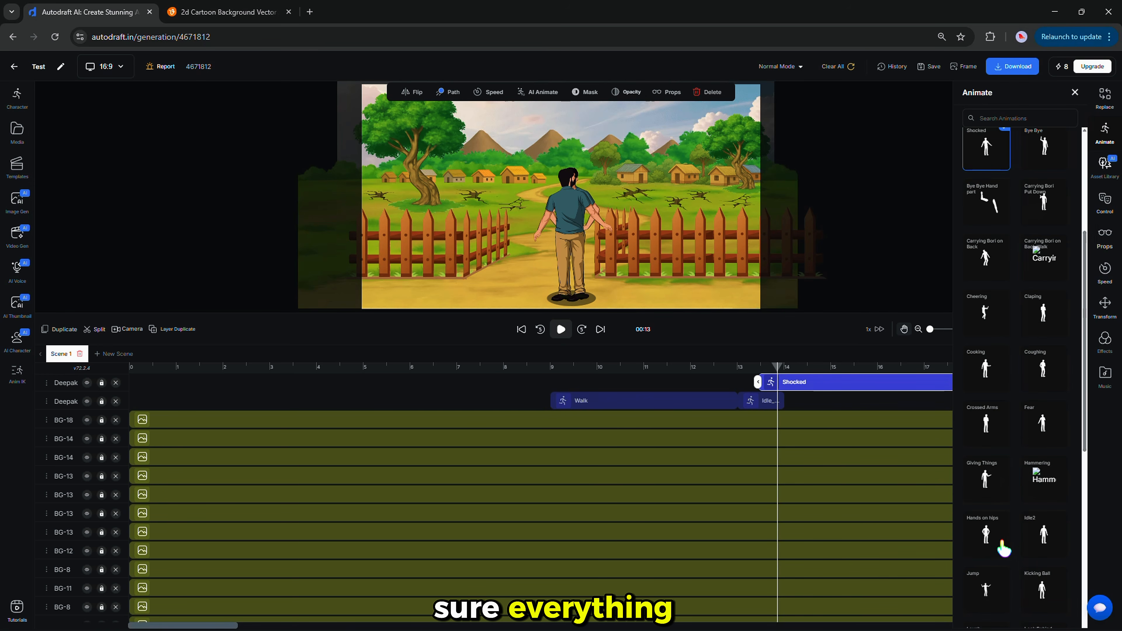
pyautogui.click(992, 532)
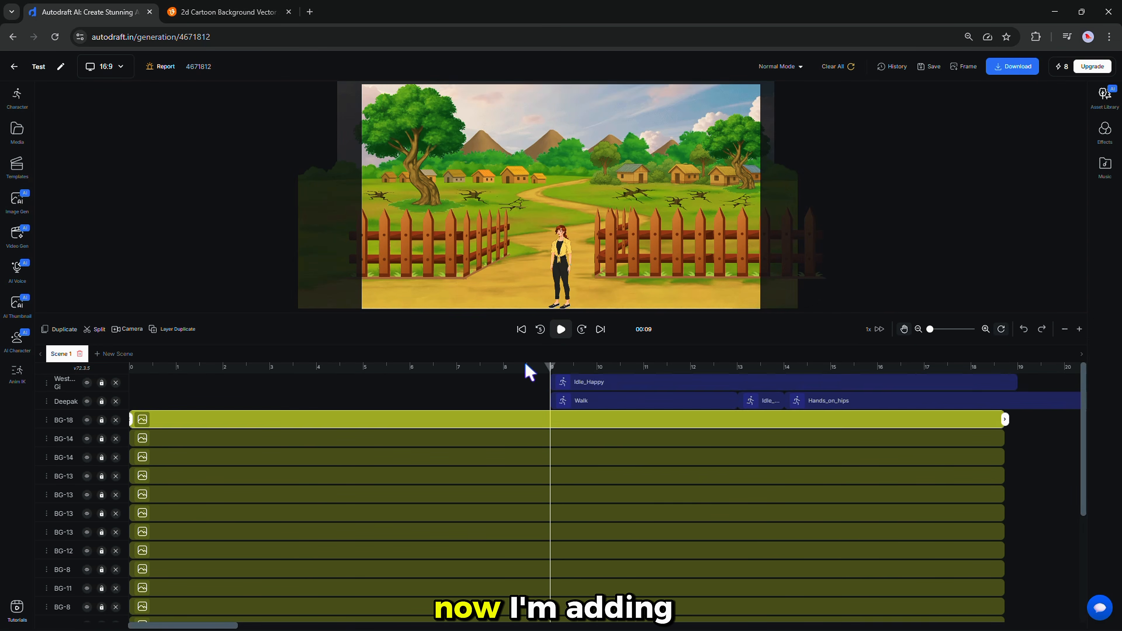
# Move the woman off stage to the right and shorten her clip to end at 13 s.
pyautogui.click(593, 223)
pyautogui.click(1104, 203)
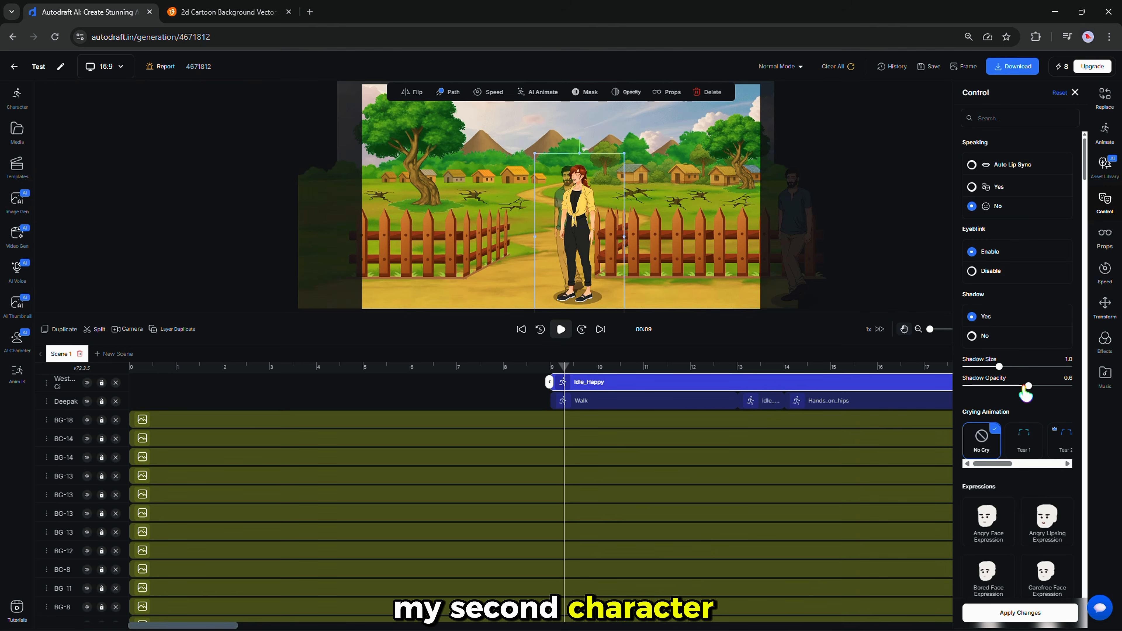
pyautogui.click(1019, 612)
pyautogui.moveTo(583, 248); pyautogui.dragTo(805, 258)
pyautogui.moveTo(768, 368); pyautogui.dragTo(737, 367)
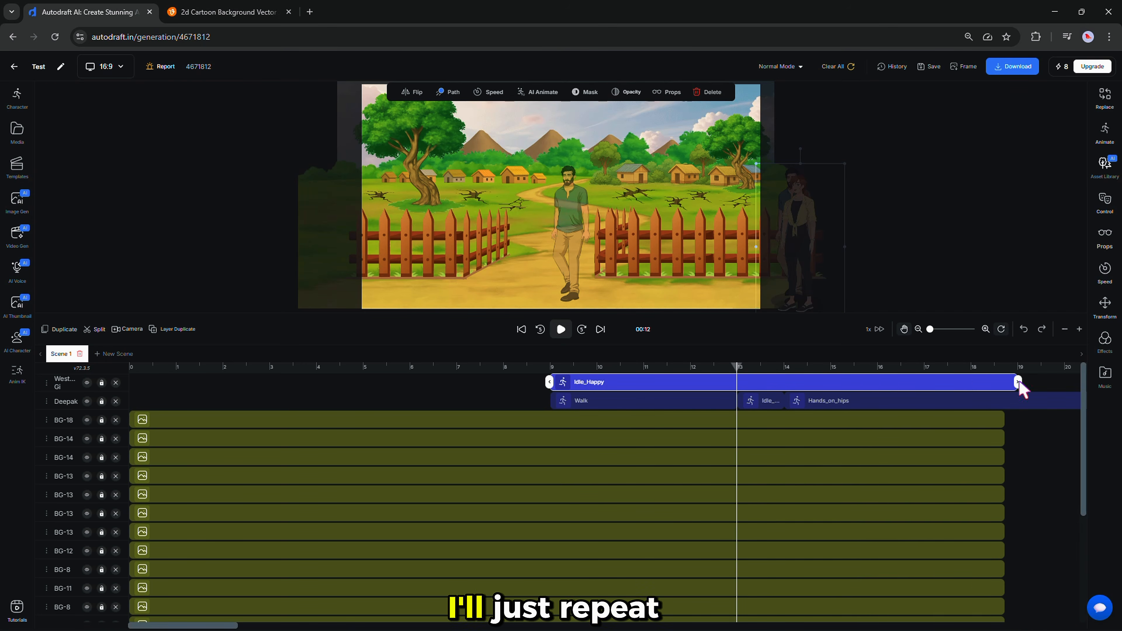
pyautogui.moveTo(1019, 382); pyautogui.dragTo(737, 382)
pyautogui.moveTo(737, 368); pyautogui.dragTo(632, 368)
# Set the woman's clip to Walk and preview it up to 12 s.
pyautogui.click(1104, 132)
pyautogui.click(983, 218)
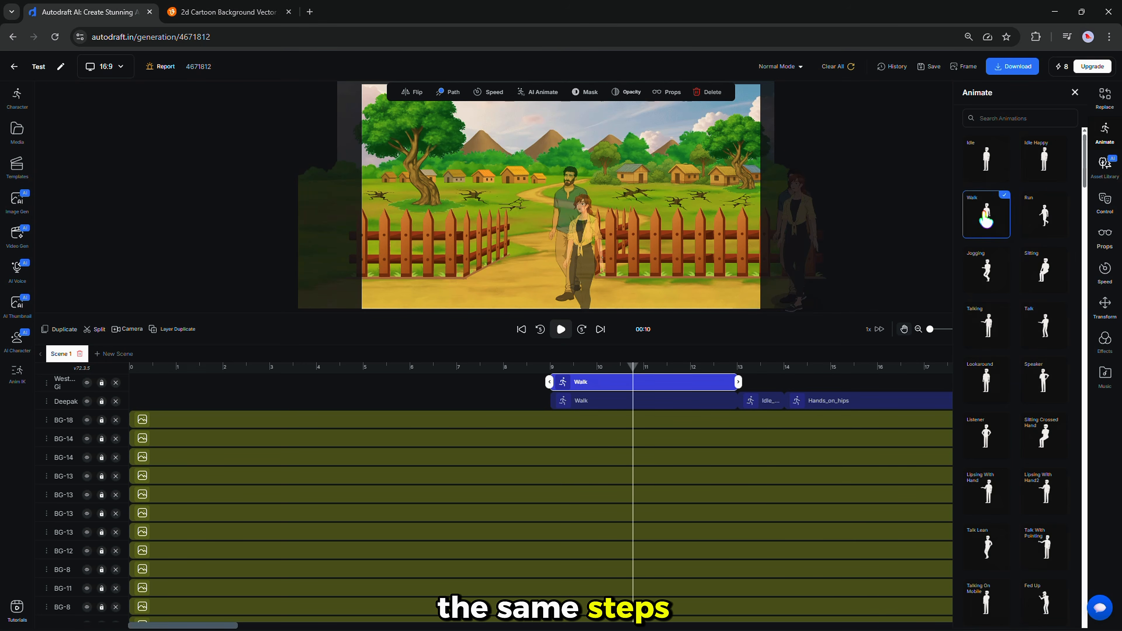
pyautogui.click(579, 268)
pyautogui.click(561, 329)
pyautogui.click(795, 239)
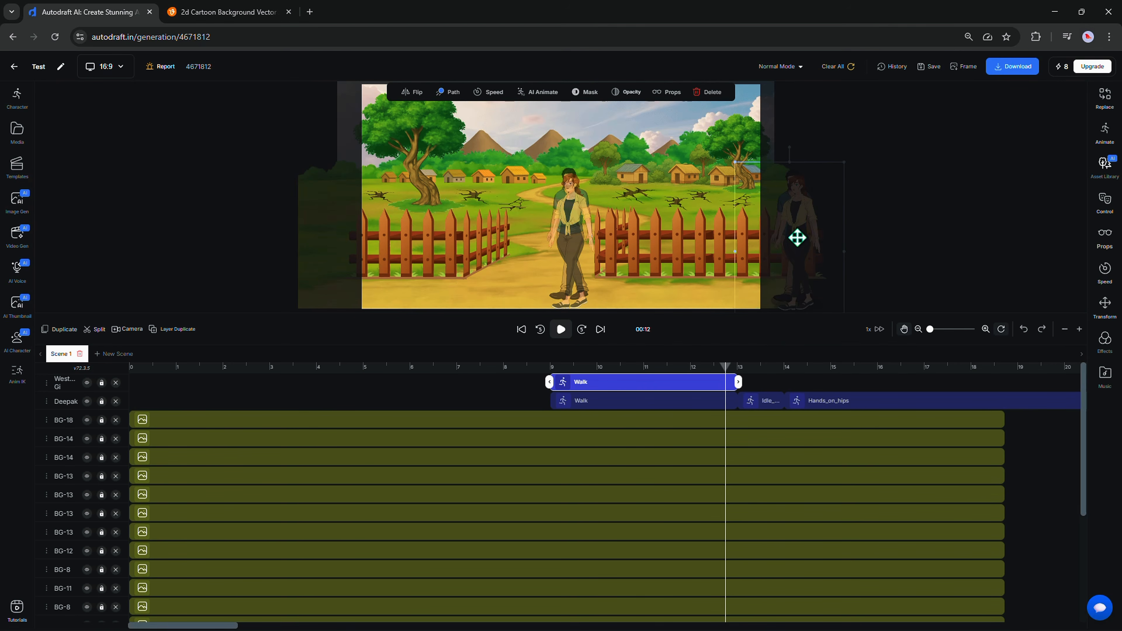
# Add an Idle clip after the woman's walk, then set her last clip to Talking.
pyautogui.click(744, 382)
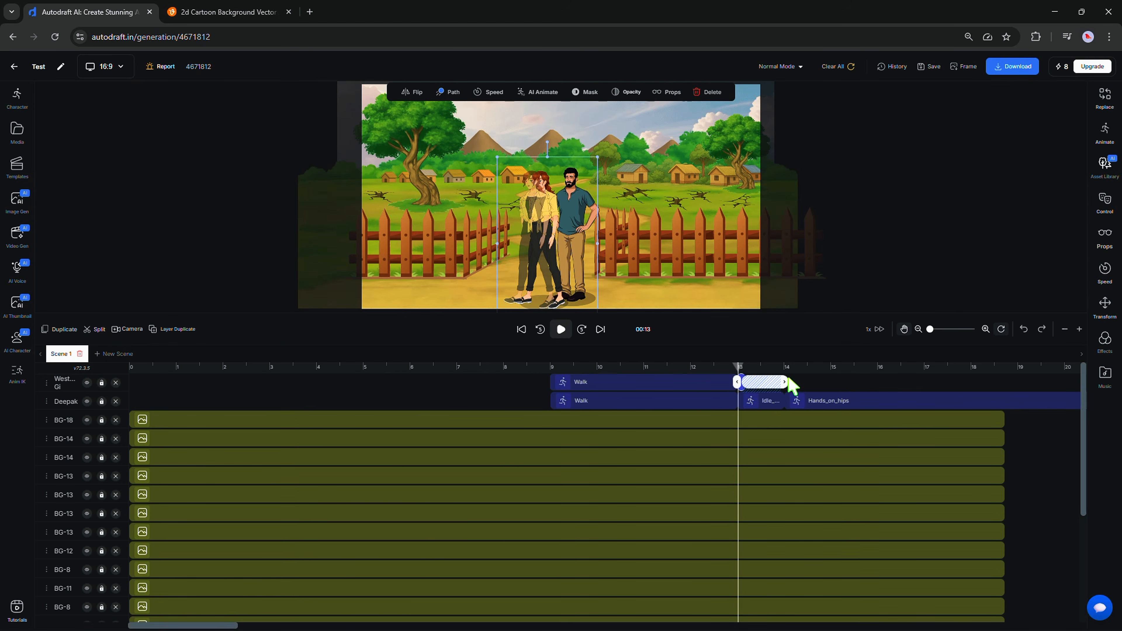
pyautogui.click(757, 383)
pyautogui.click(1105, 133)
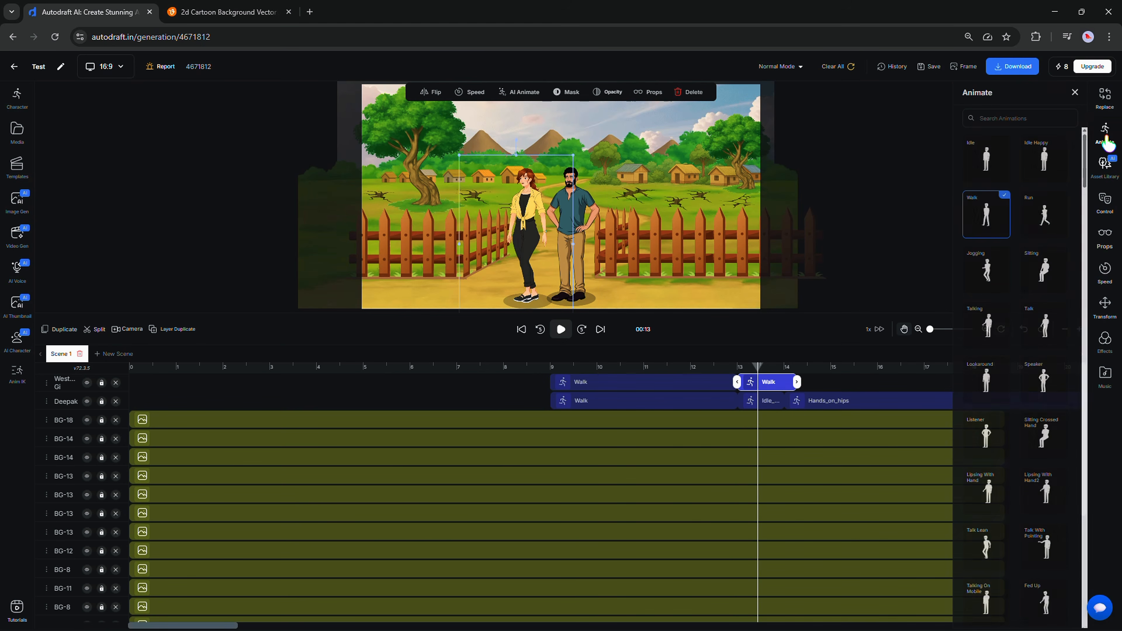
pyautogui.click(987, 165)
pyautogui.click(1032, 614)
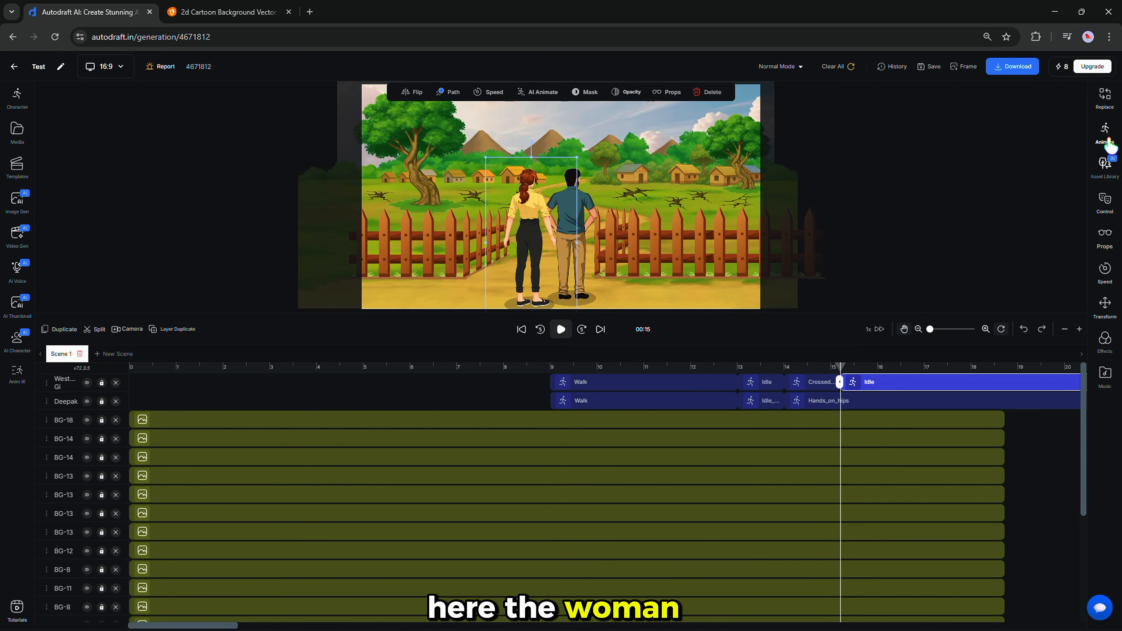
pyautogui.click(1105, 133)
pyautogui.click(1044, 216)
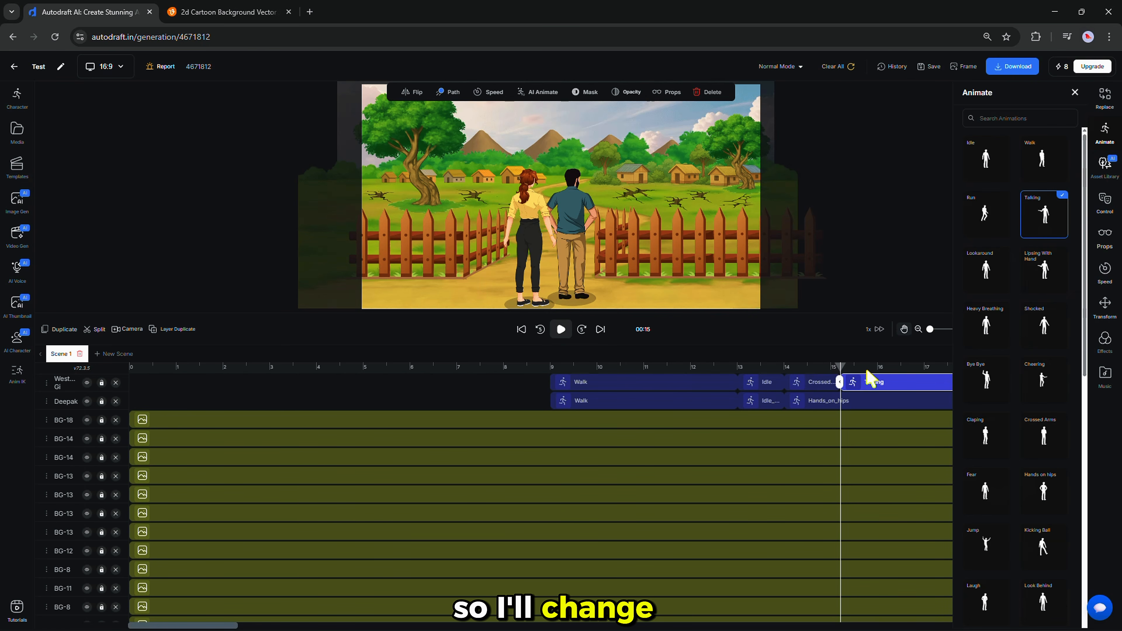
# Split Deepak's Hands_on_hips clip at 18 s and change the later piece to Crossed Arms.
pyautogui.click(973, 400)
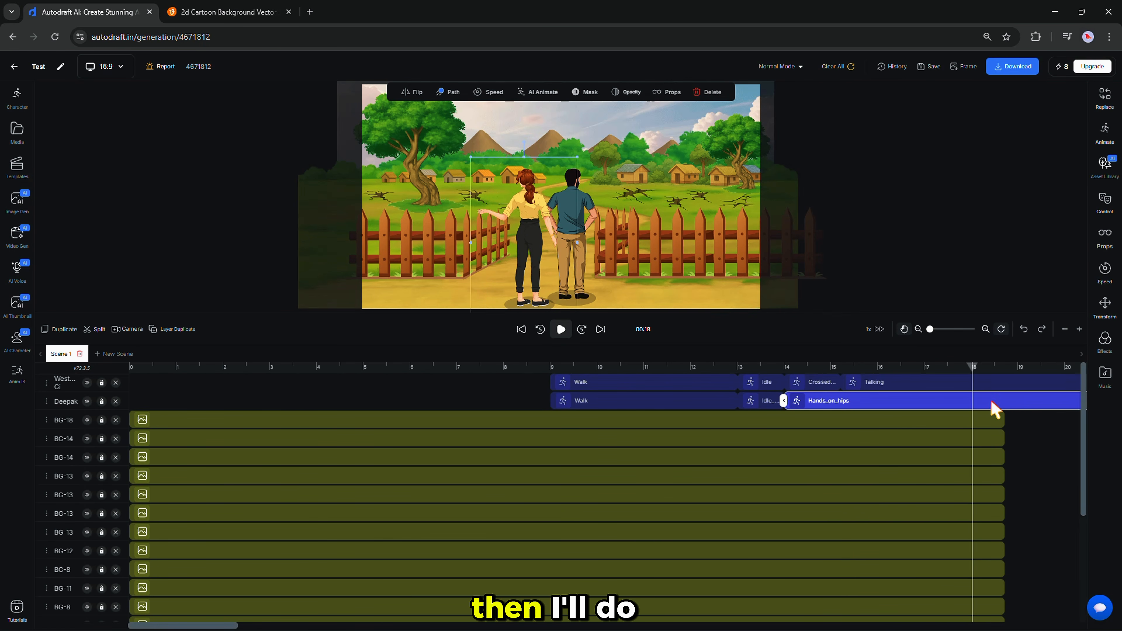
pyautogui.click(99, 329)
pyautogui.click(985, 400)
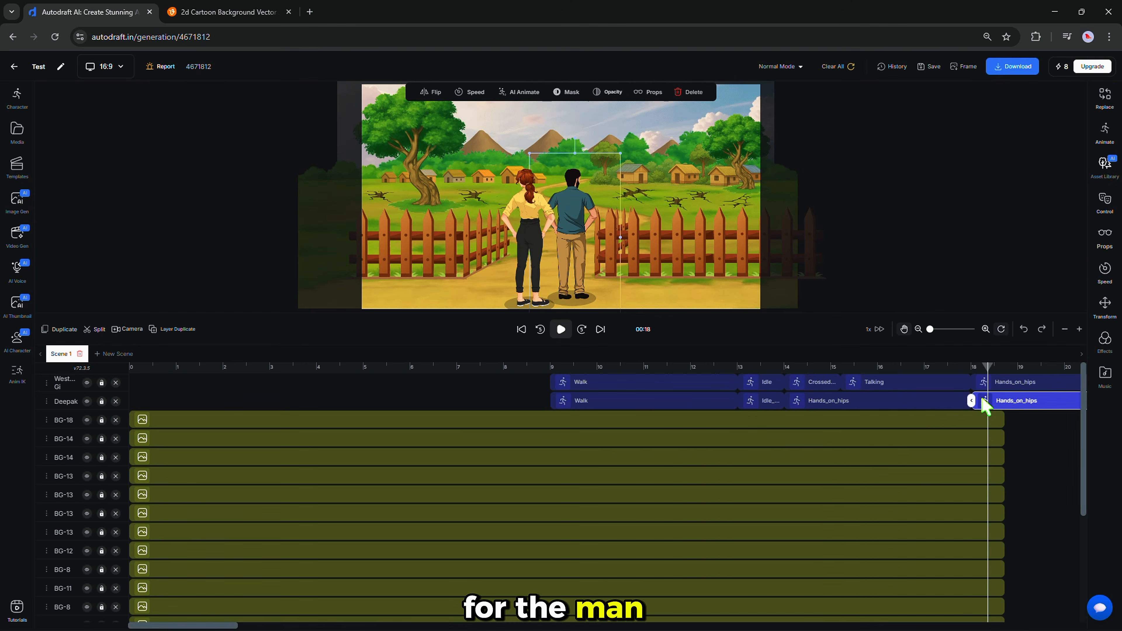
pyautogui.click(1105, 133)
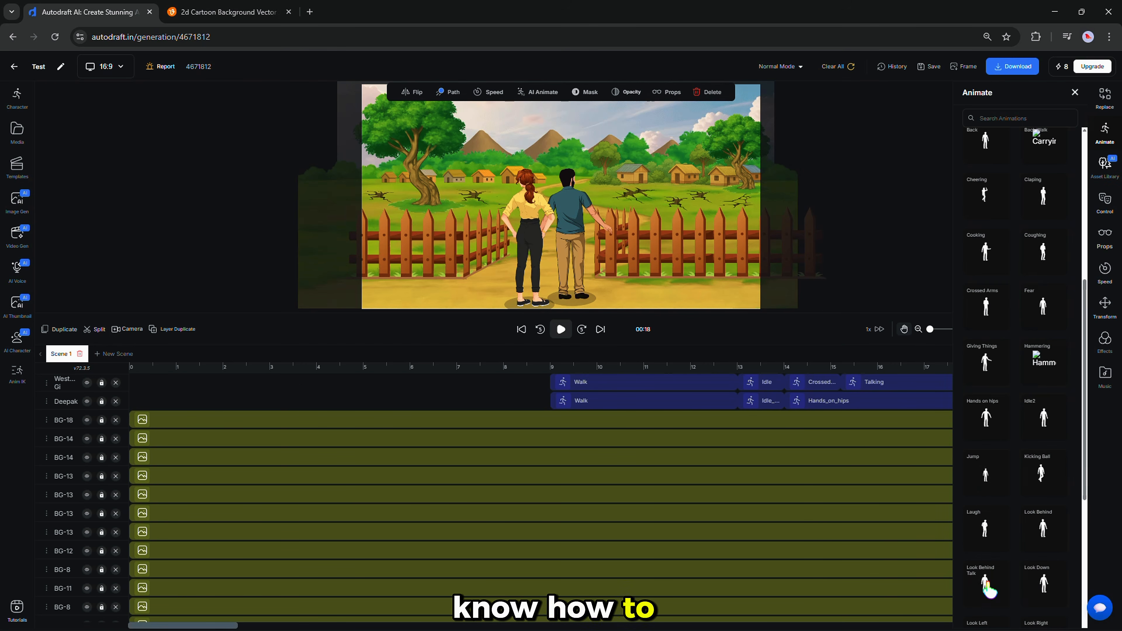
pyautogui.click(989, 588)
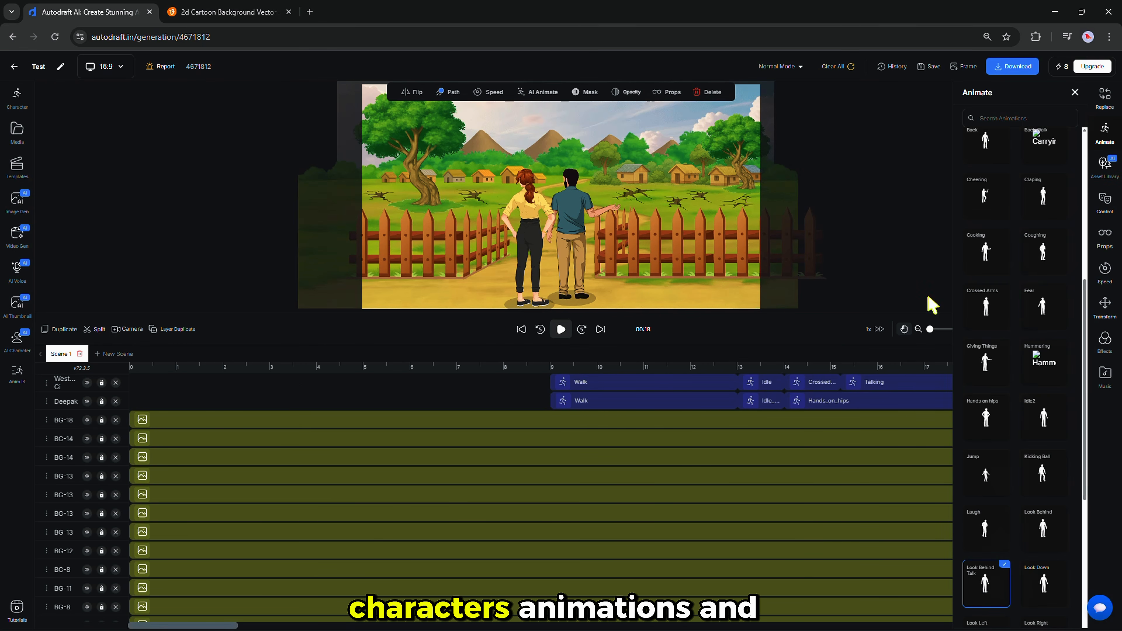
pyautogui.click(927, 271)
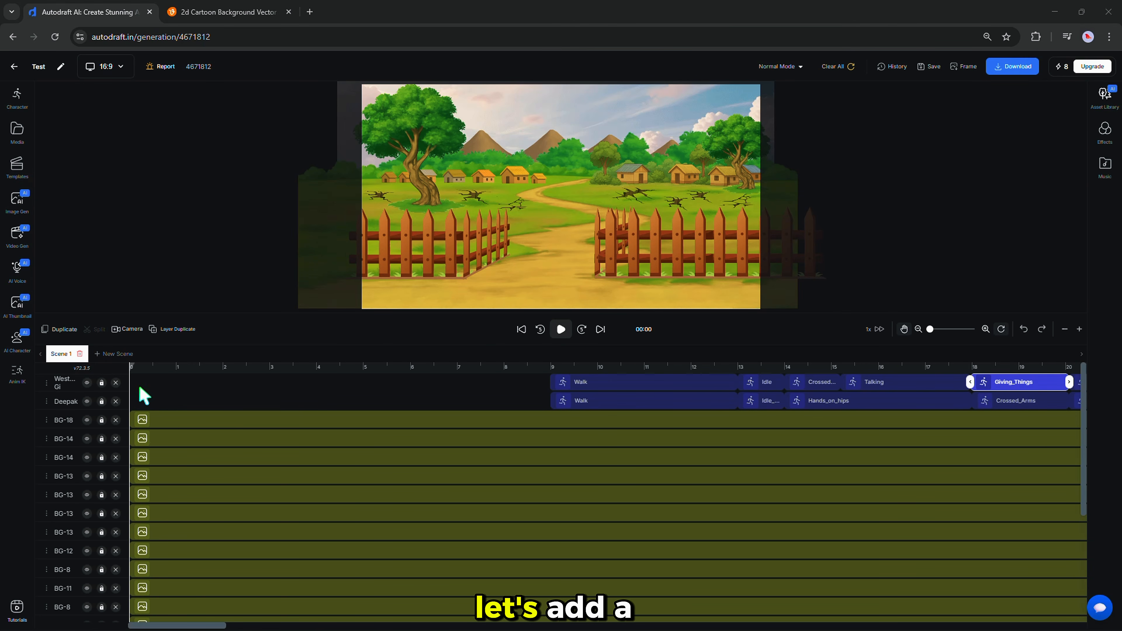
# Add a camera clip and shorten it to end near 9 s.
pyautogui.click(125, 330)
pyautogui.click(164, 386)
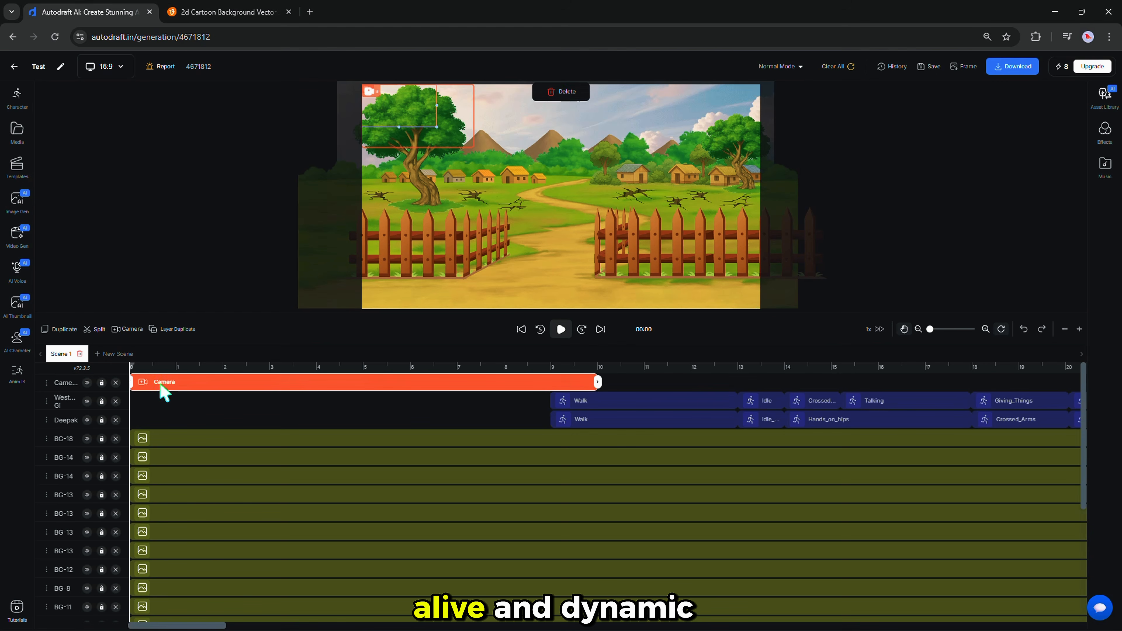
pyautogui.moveTo(545, 392); pyautogui.dragTo(551, 383)
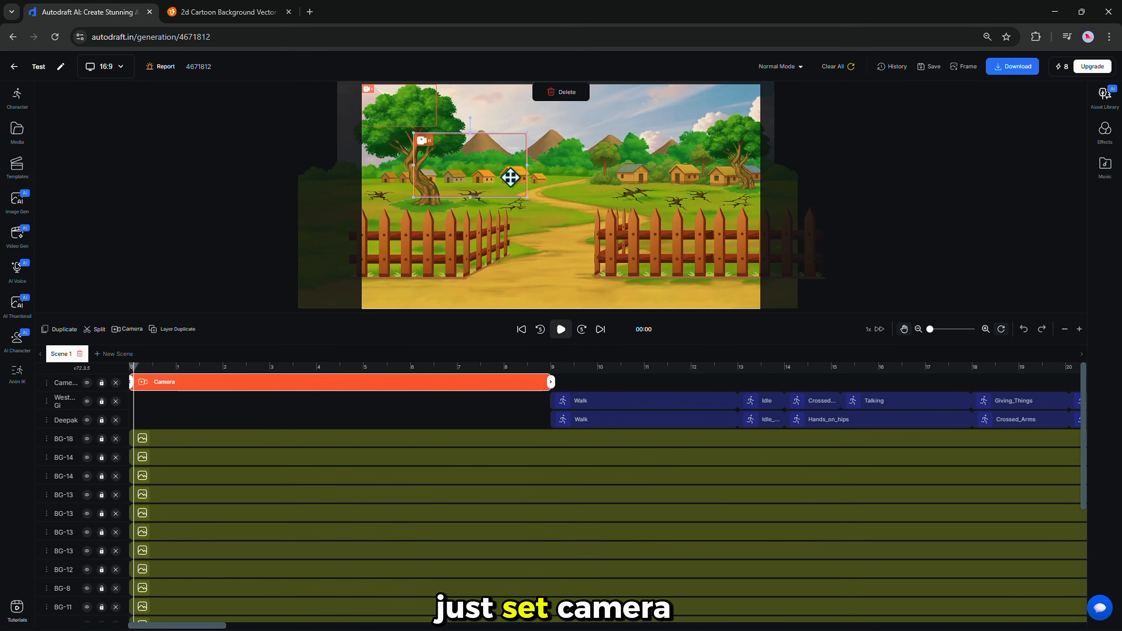
# Set camera frame A to cover the full scene and frame B to a closer shot.
pyautogui.moveTo(527, 197); pyautogui.dragTo(735, 291)
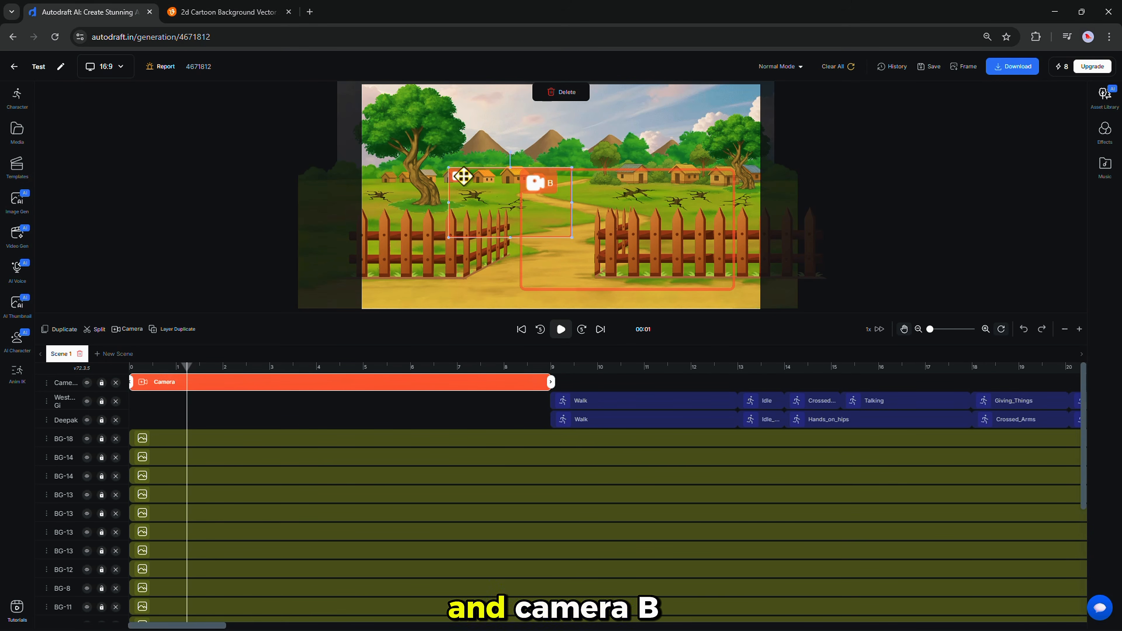
pyautogui.moveTo(460, 175); pyautogui.dragTo(415, 133)
pyautogui.moveTo(635, 231); pyautogui.dragTo(638, 138)
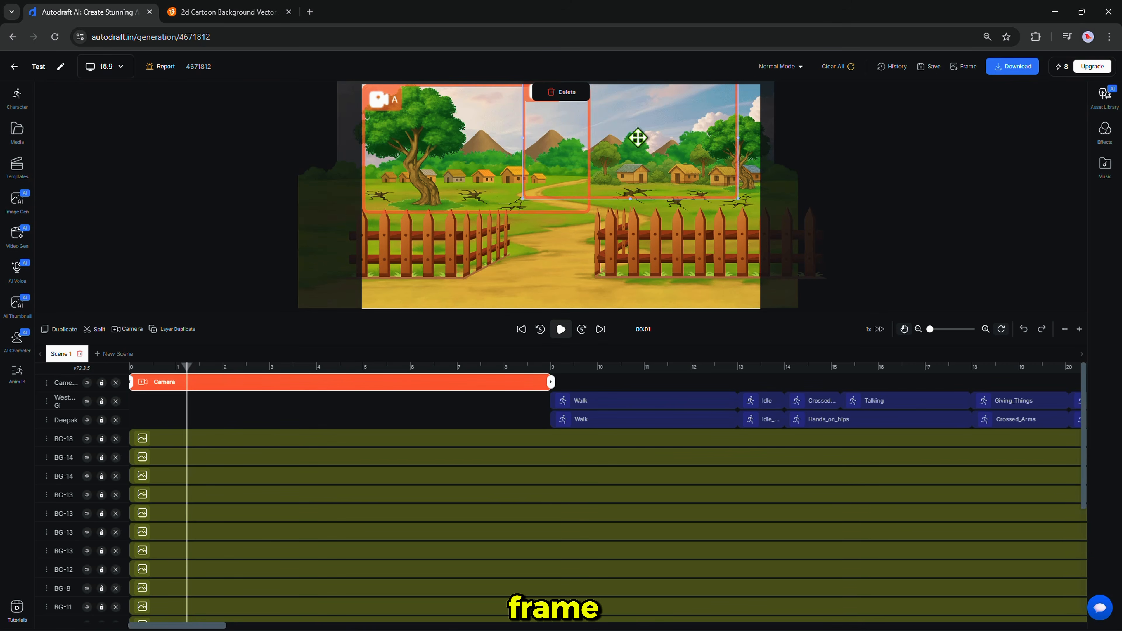
pyautogui.click(578, 202)
pyautogui.moveTo(589, 213); pyautogui.dragTo(759, 308)
pyautogui.moveTo(653, 150); pyautogui.dragTo(595, 200)
pyautogui.moveTo(464, 248); pyautogui.dragTo(503, 251)
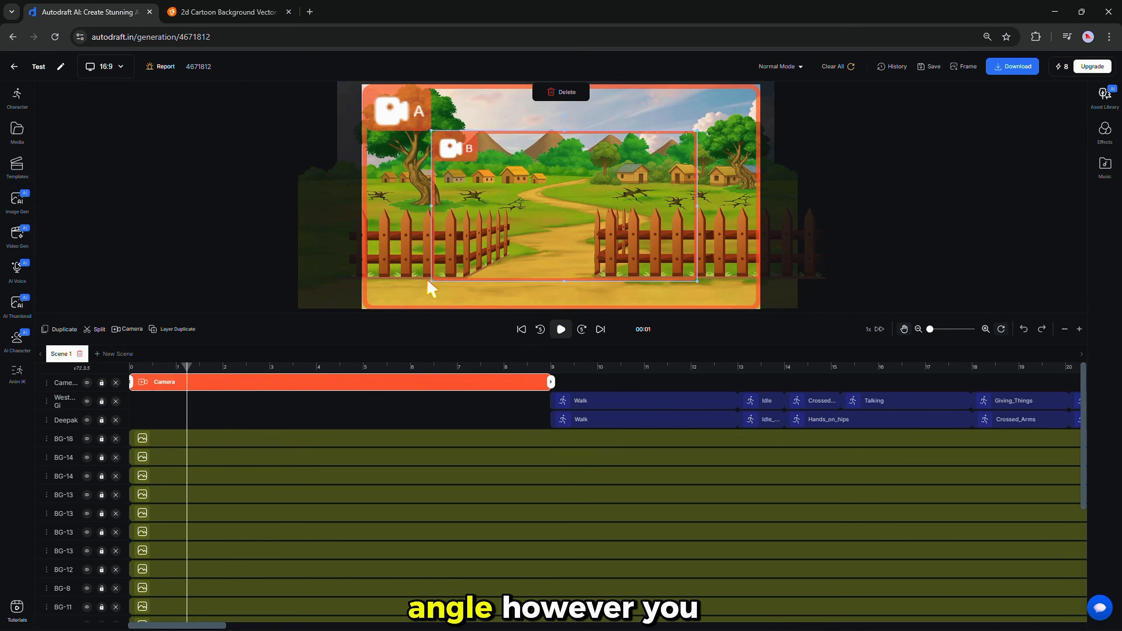
pyautogui.moveTo(428, 281); pyautogui.dragTo(402, 292)
pyautogui.moveTo(439, 262); pyautogui.dragTo(428, 236)
pyautogui.moveTo(688, 271)
pyautogui.mouseDown()
pyautogui.moveTo(732, 297)
pyautogui.moveTo(707, 266)
pyautogui.mouseUp()
# Preview the camera move from the start, readjust the starting frame, and open the download options.
pyautogui.moveTo(191, 373); pyautogui.dragTo(115, 374)
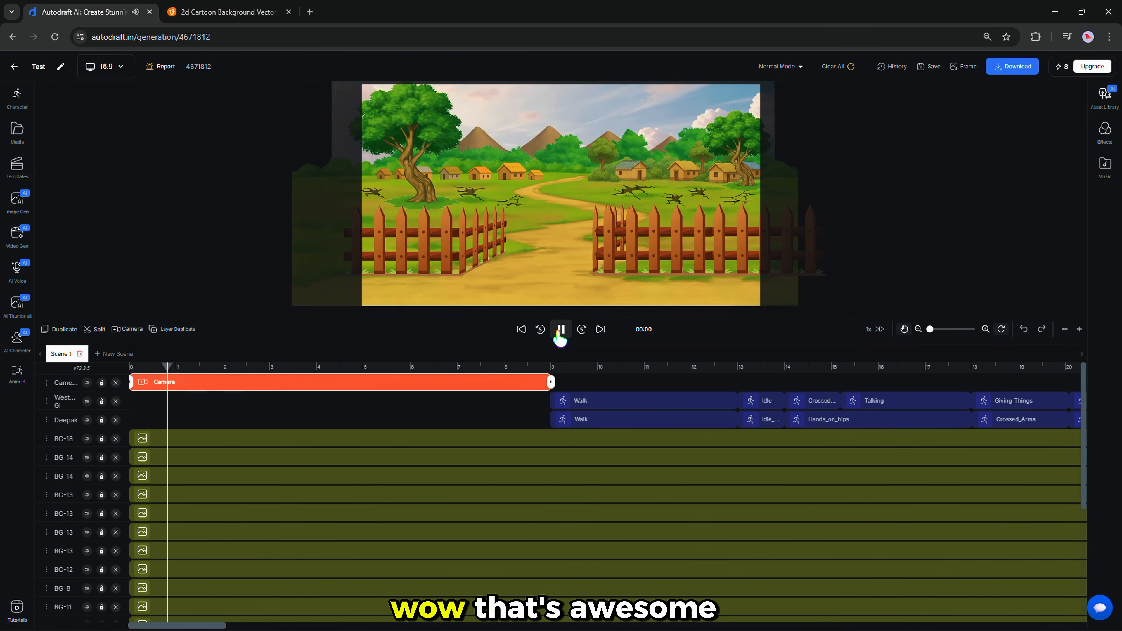
pyautogui.click(560, 331)
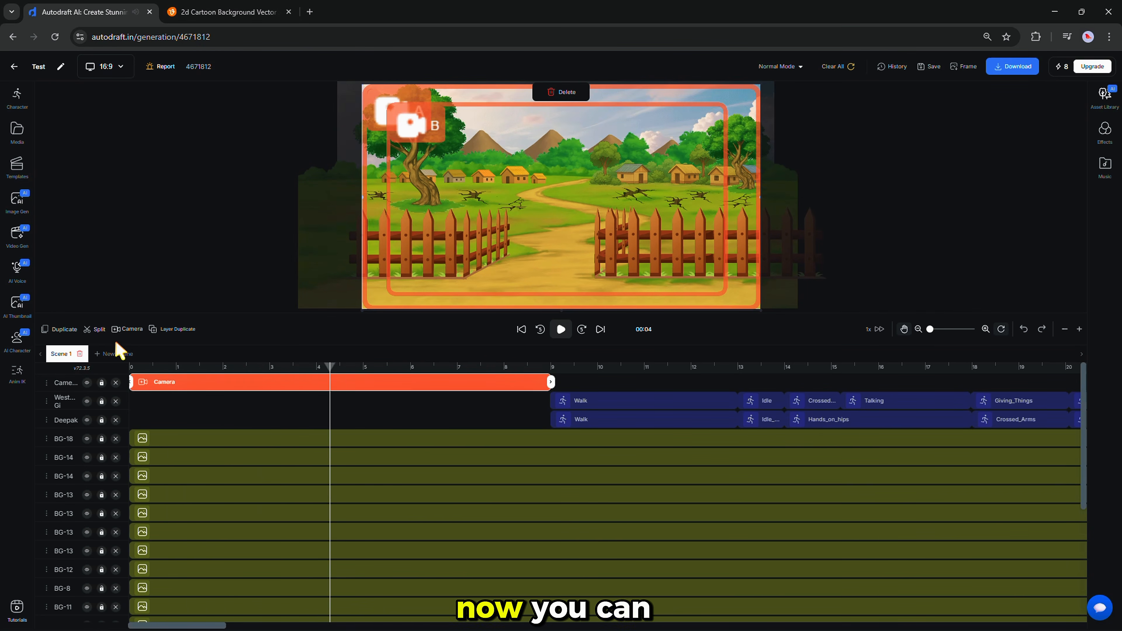
pyautogui.click(96, 332)
pyautogui.click(369, 382)
pyautogui.moveTo(376, 303); pyautogui.dragTo(759, 321)
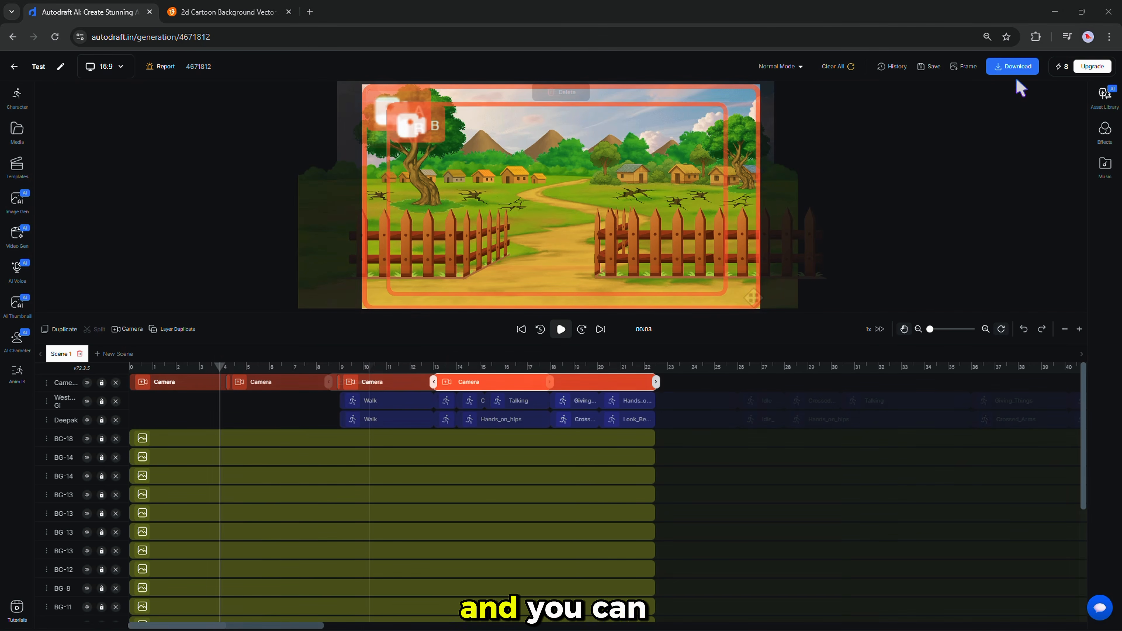
pyautogui.click(1016, 67)
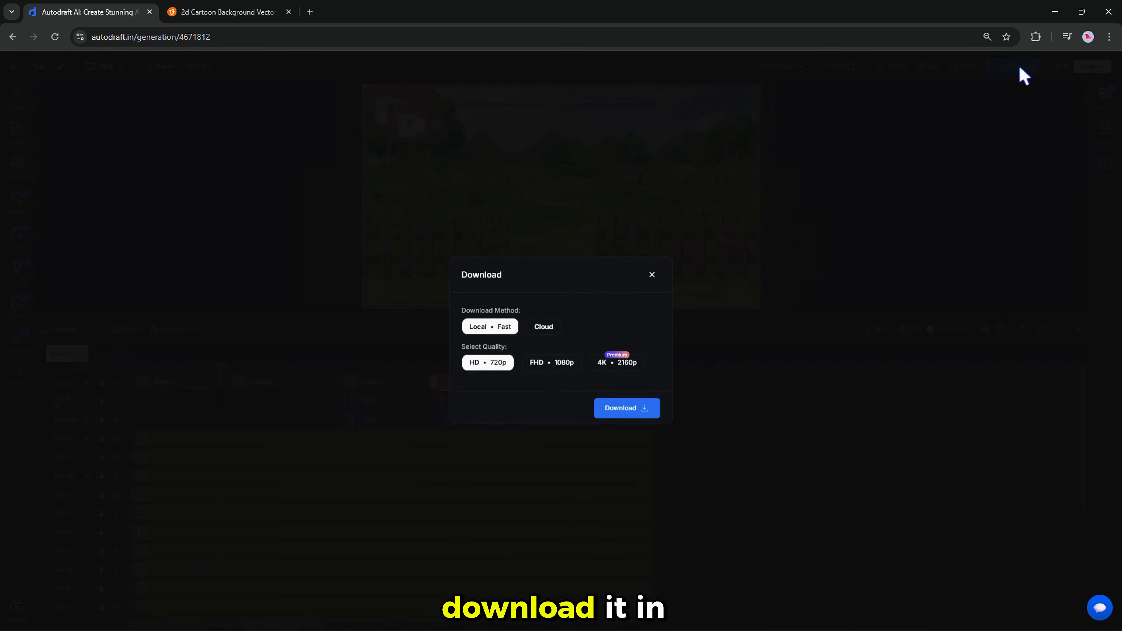